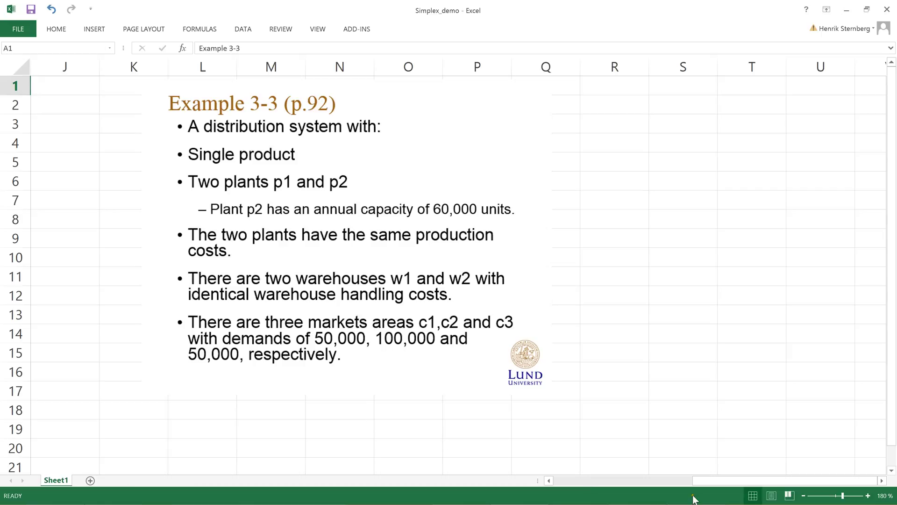
- Examine the parameters table, going through the costs between warehouses w1 and w2, plants p1 and p2, and markets c1 to c3
drag(721, 485, 543, 463)
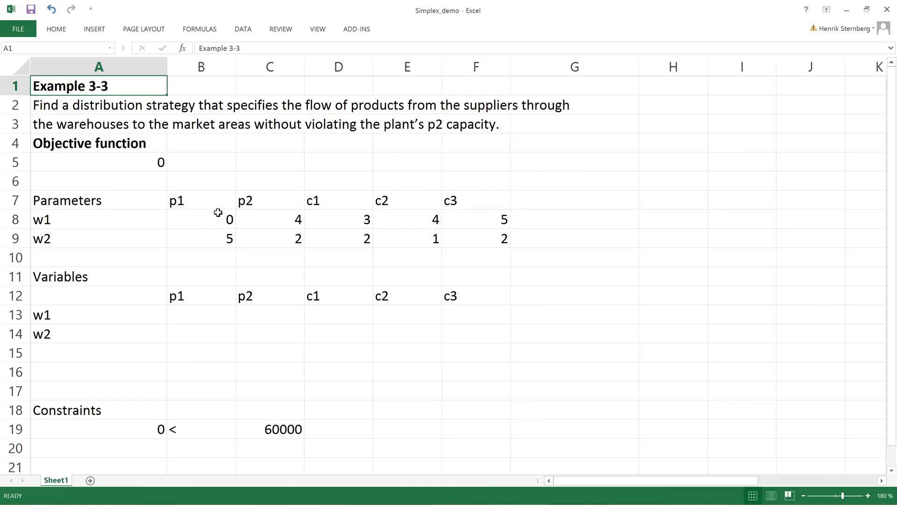
click(204, 219)
key(Right)
key(Right)
key(Right)
key(Right)
key(Right)
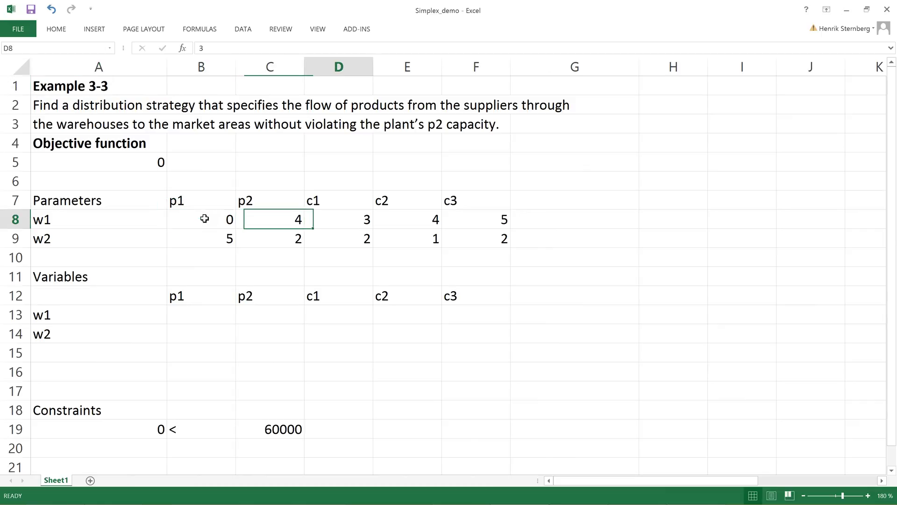
key(Left)
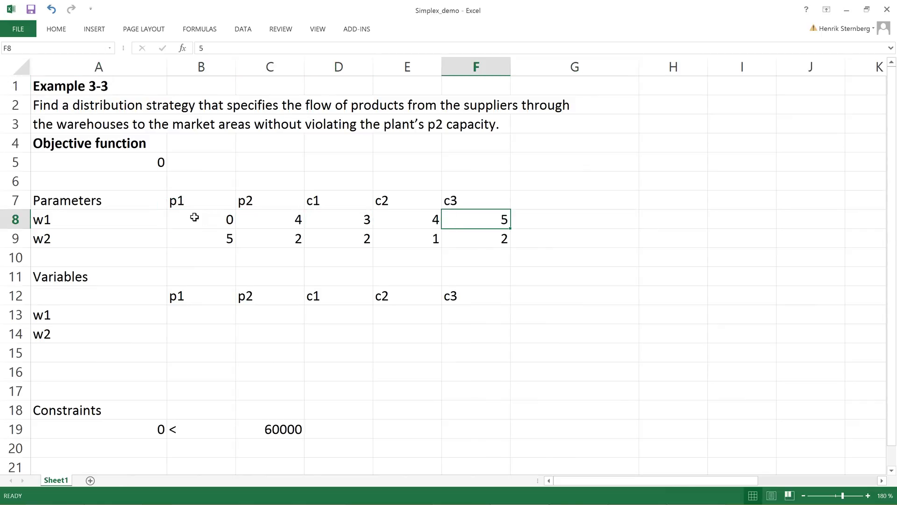
click(193, 217)
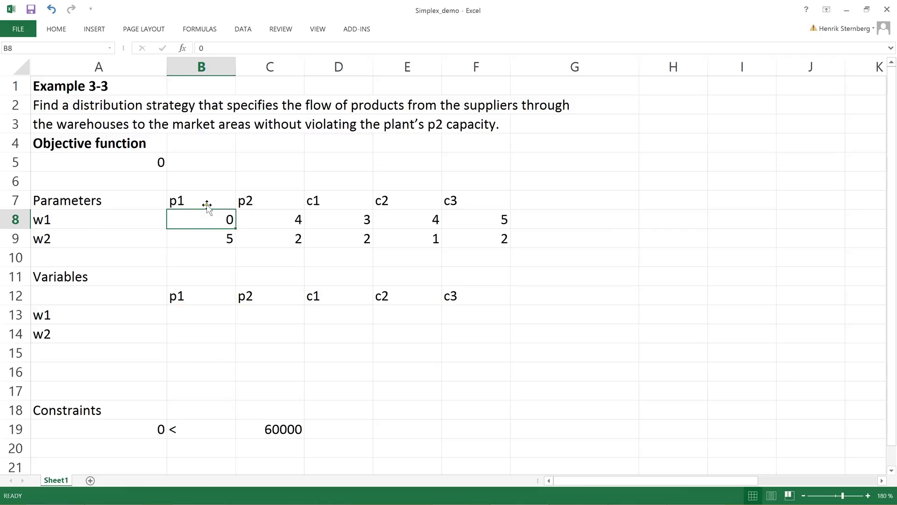
click(221, 239)
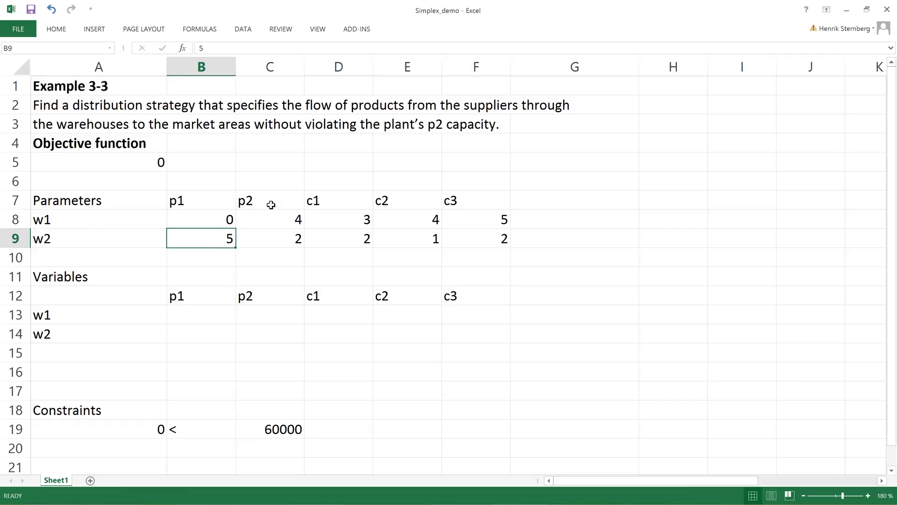
click(276, 221)
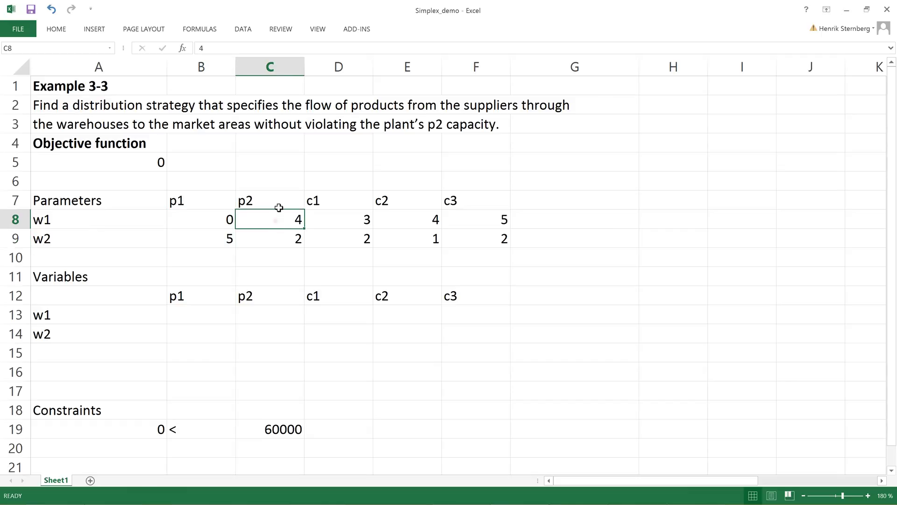
click(279, 238)
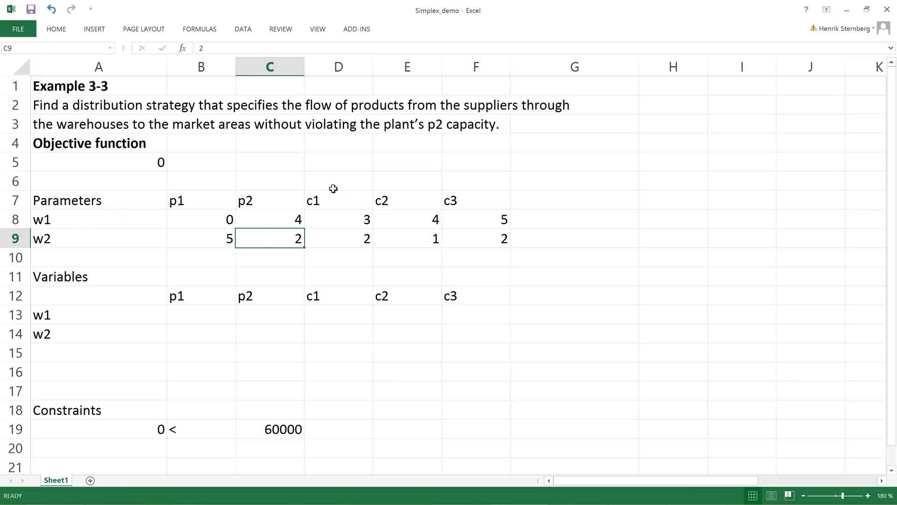
click(346, 223)
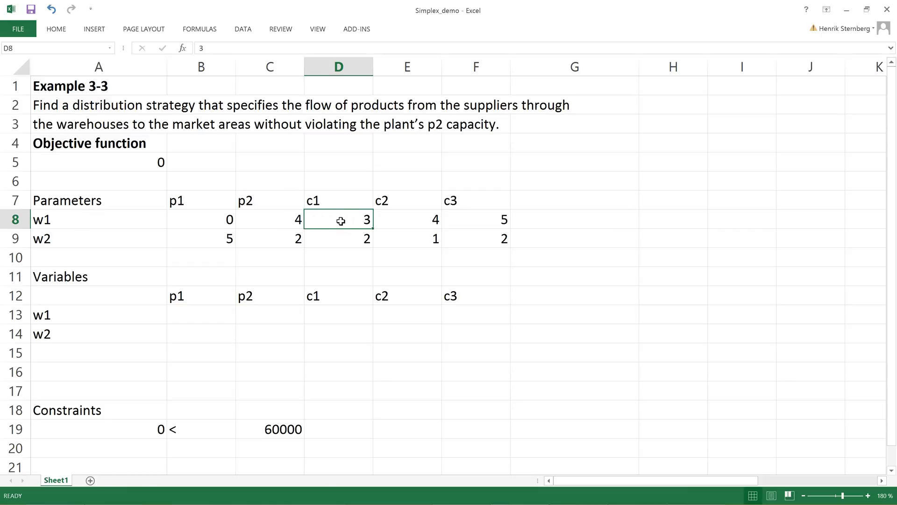
click(82, 236)
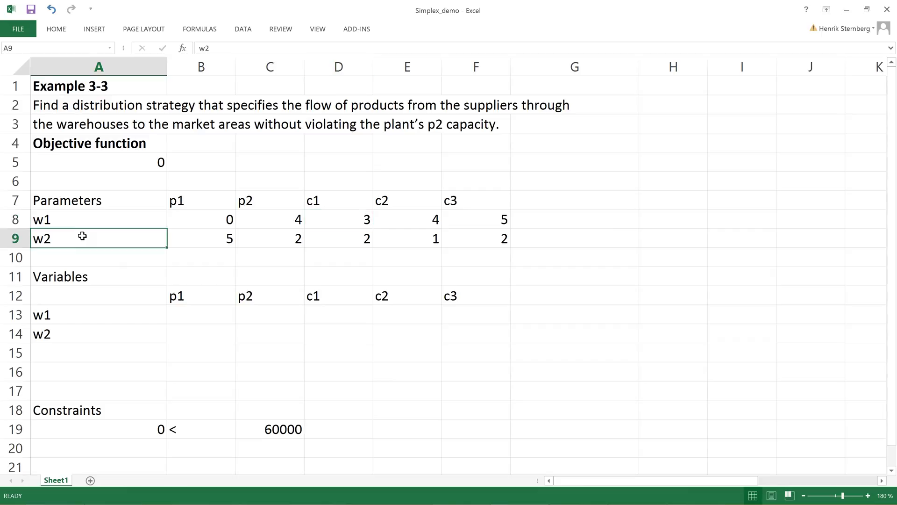
click(413, 238)
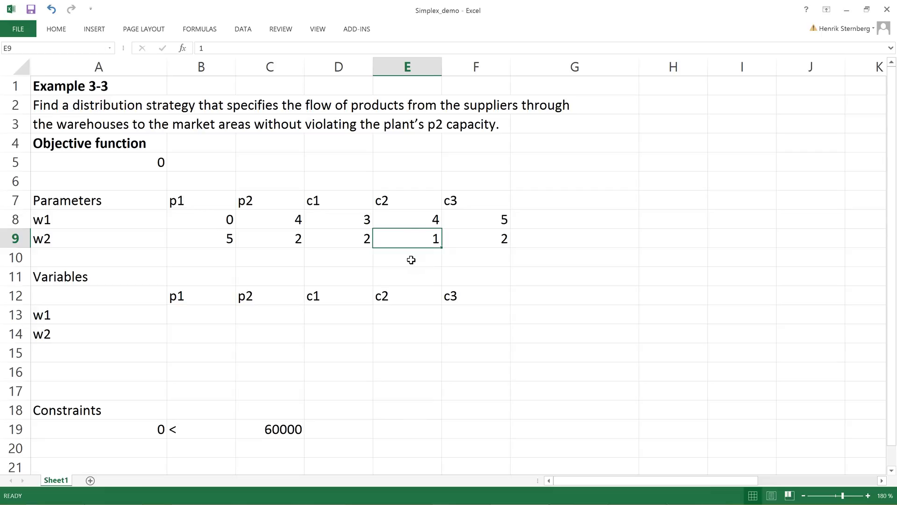
click(411, 260)
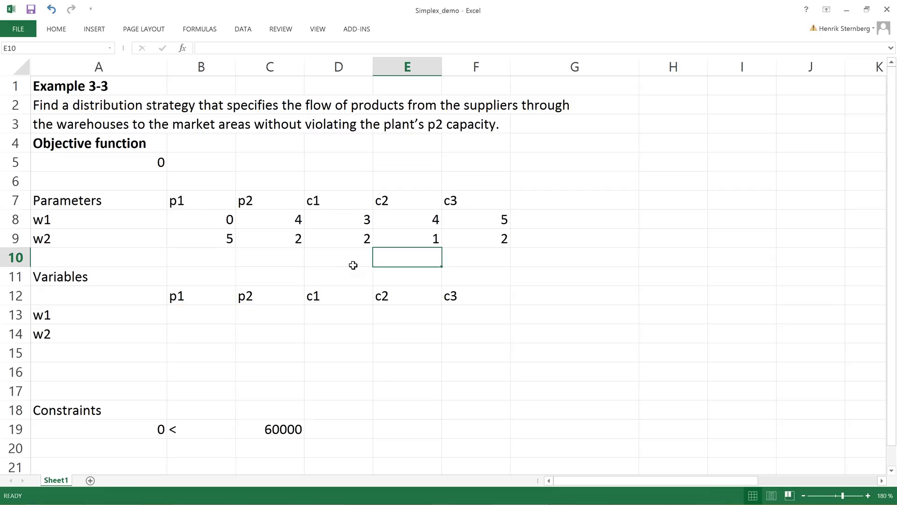
- Compare the parameter range B8:F9 with the matching variable range B13:F14
click(182, 314)
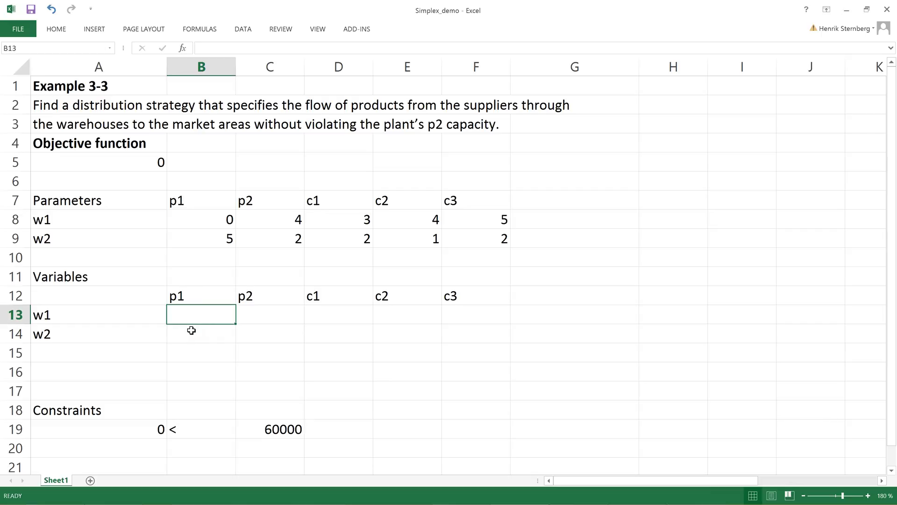
drag(206, 218, 467, 233)
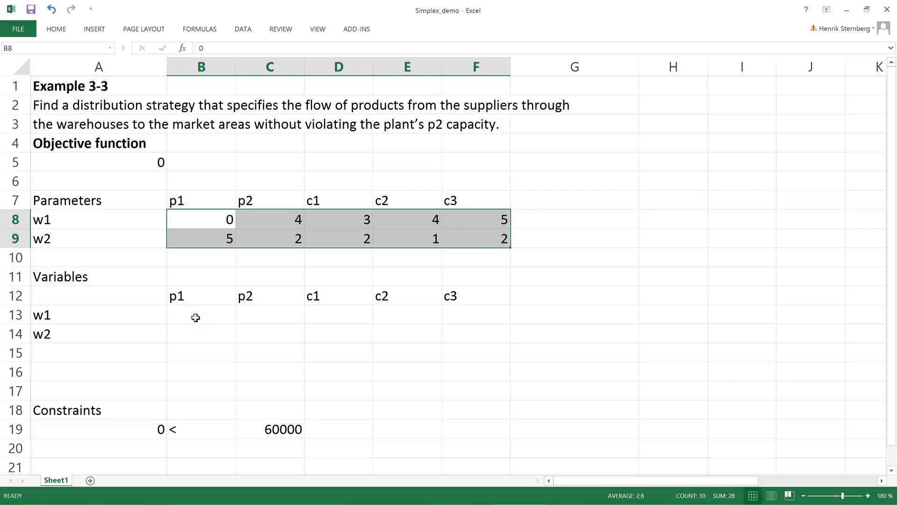
drag(196, 317, 447, 331)
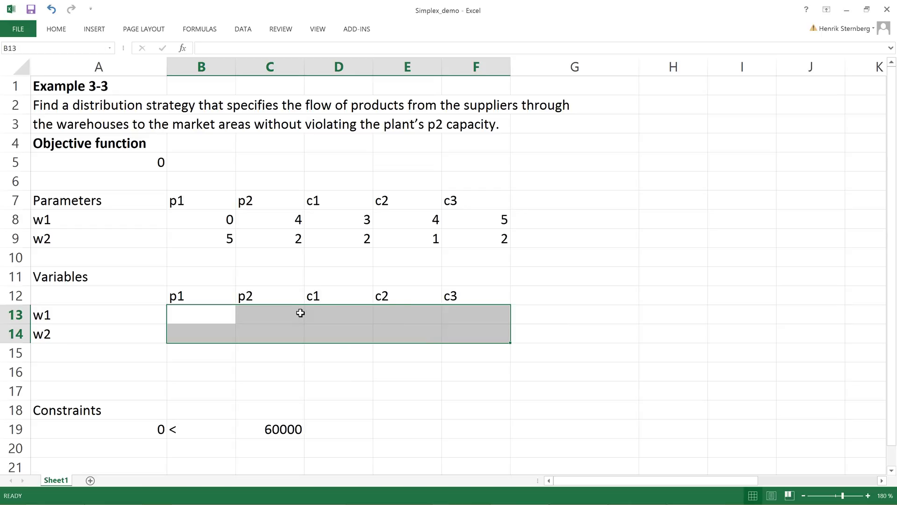
click(316, 314)
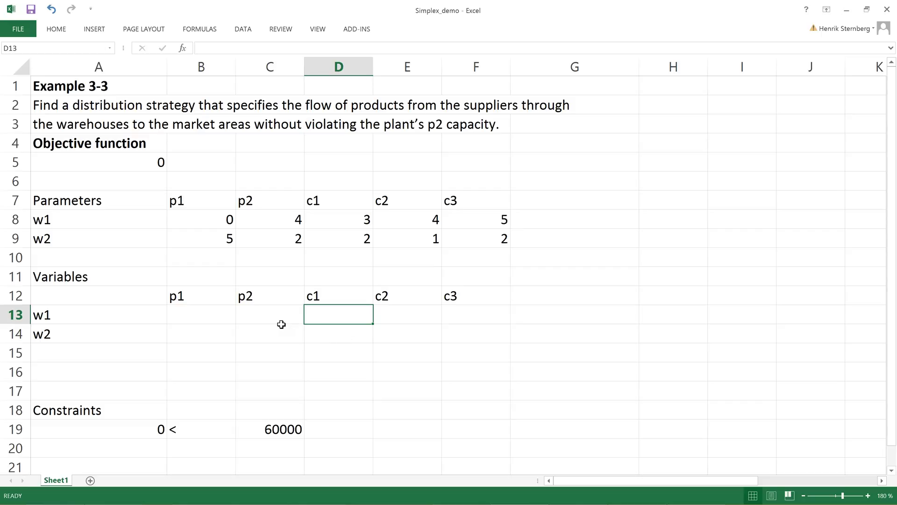
- Label the row below w2 in the variables table "Sums" in cell A15
click(117, 348)
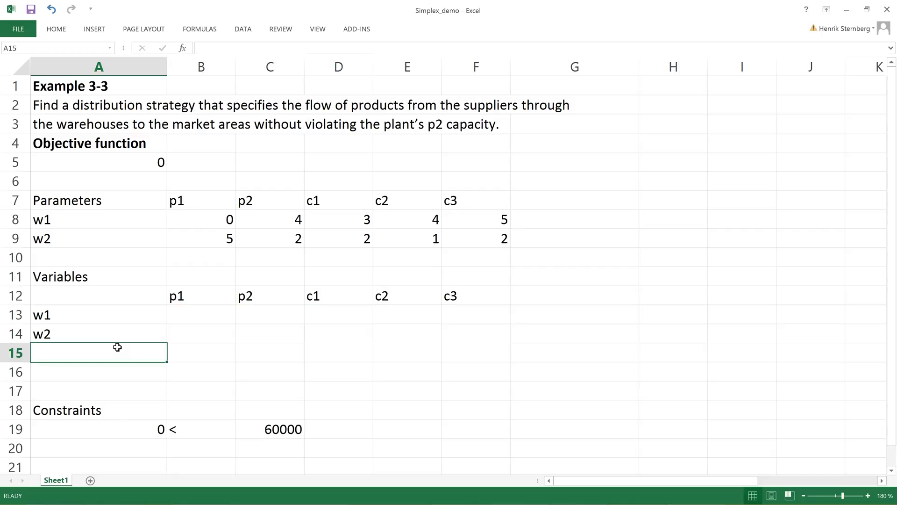
text(Sum)
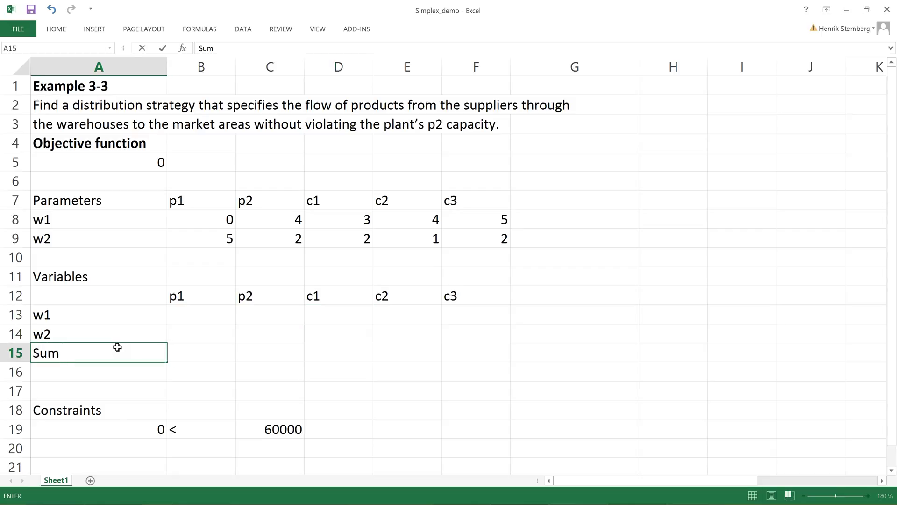
text(s)
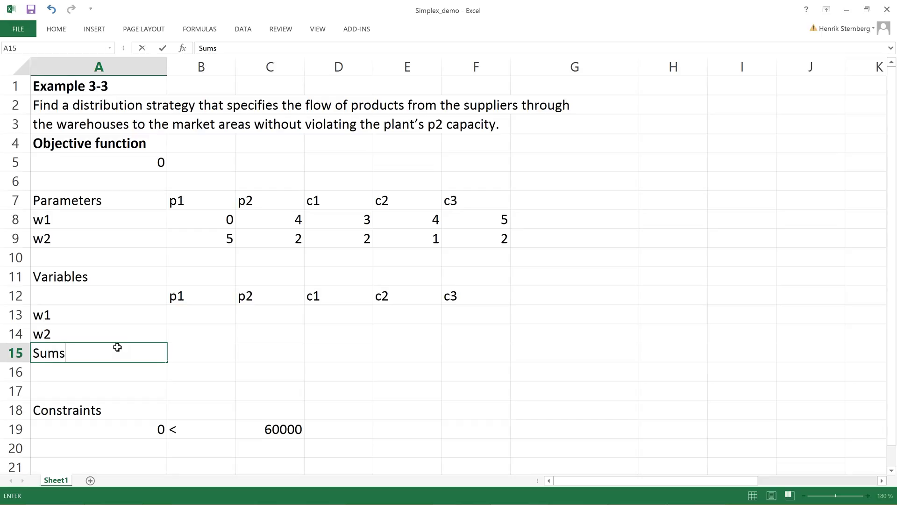
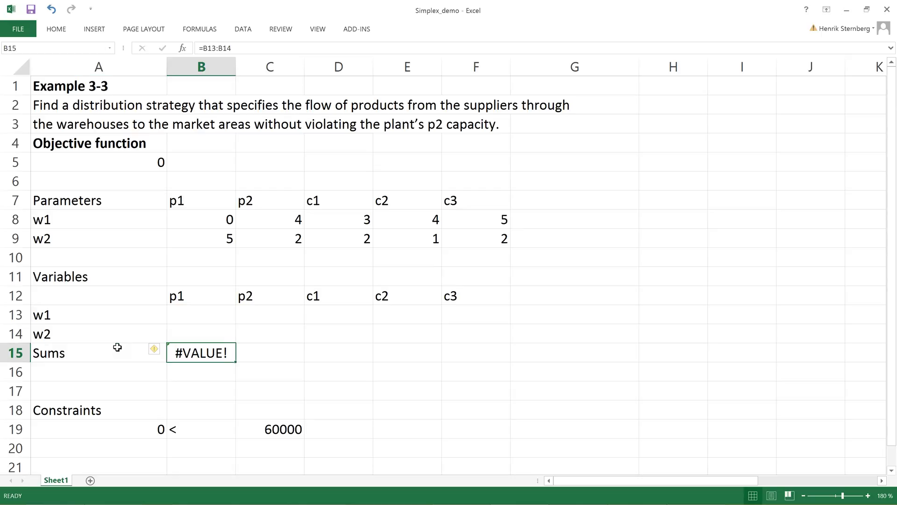
- Enter =SUM(B13:B14) in B15 for the p1 column and copy the formula across to F15
text(=SI)
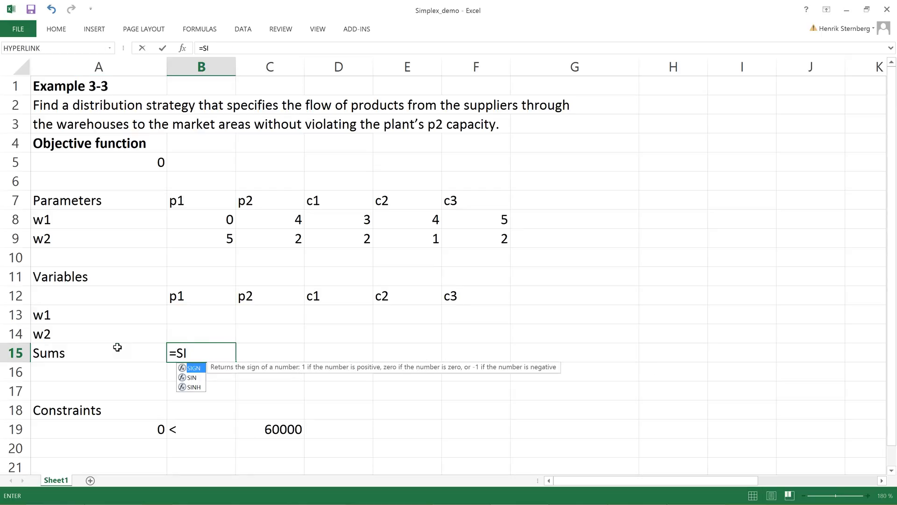
key(BackSpace)
text(UM()
key(Up)
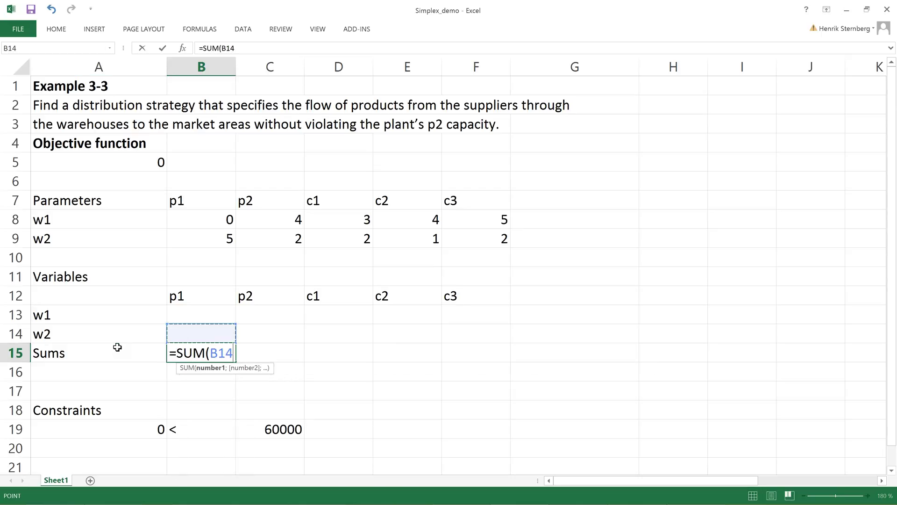
key(Up)
key(shift+Down)
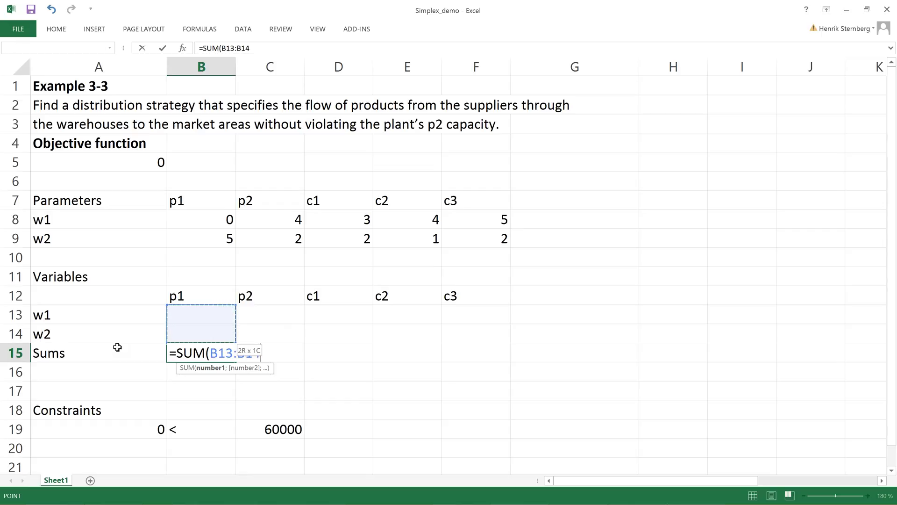
text())
key(Return)
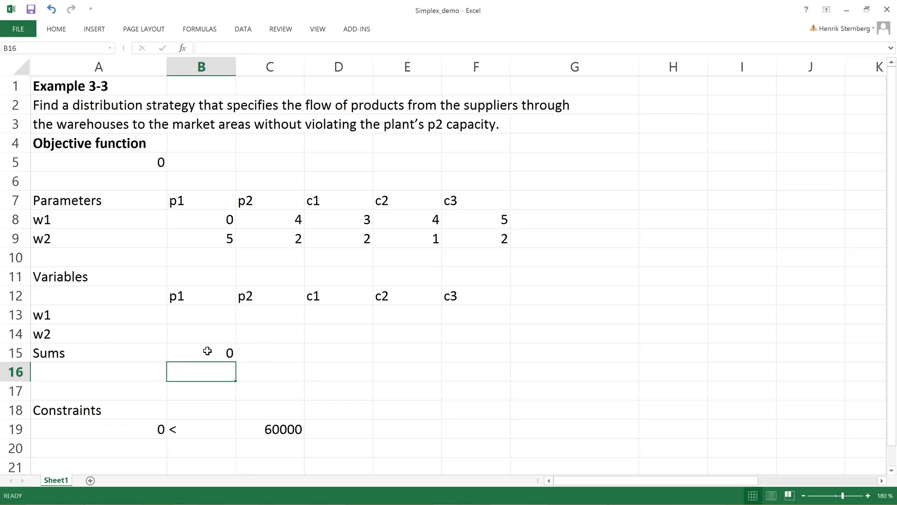
click(207, 351)
drag(236, 360, 498, 356)
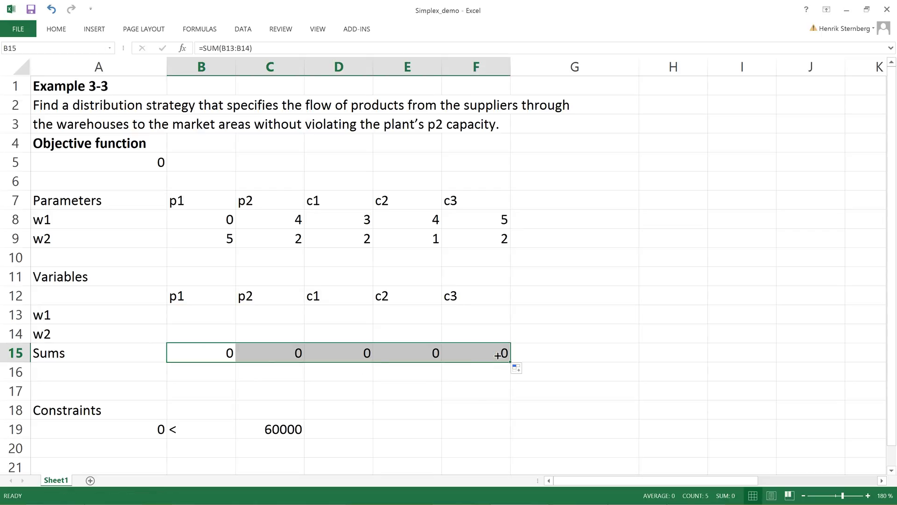
- Add the column headings "Sum to Warehouses" in G12 and "Sum from Warehouses" in H12
click(532, 297)
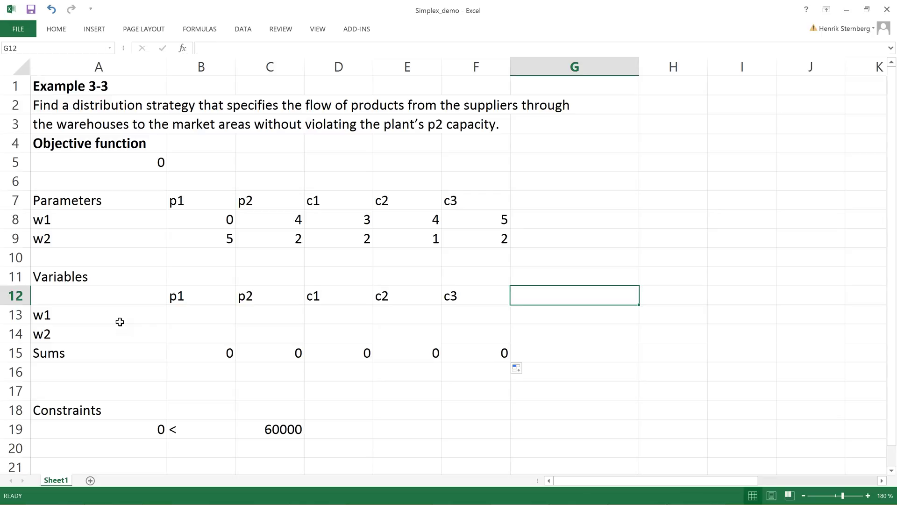
text(Sum)
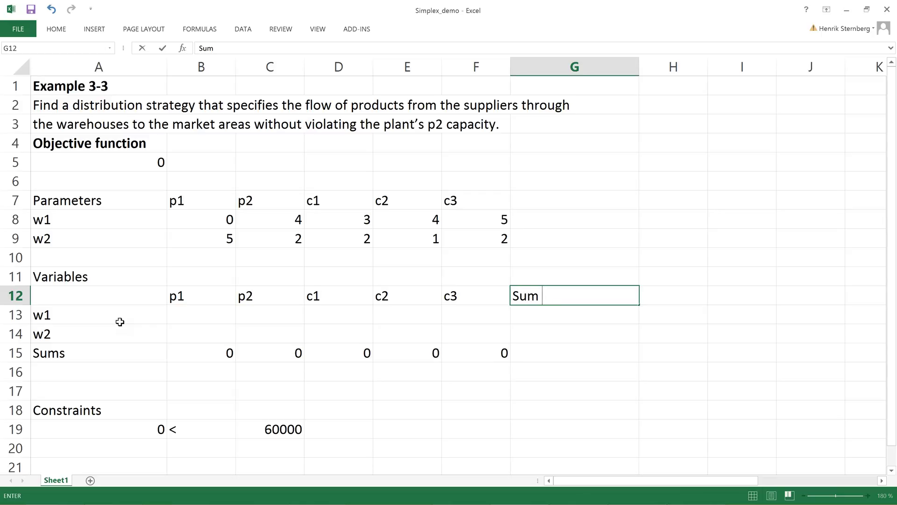
text( to Warehouse)
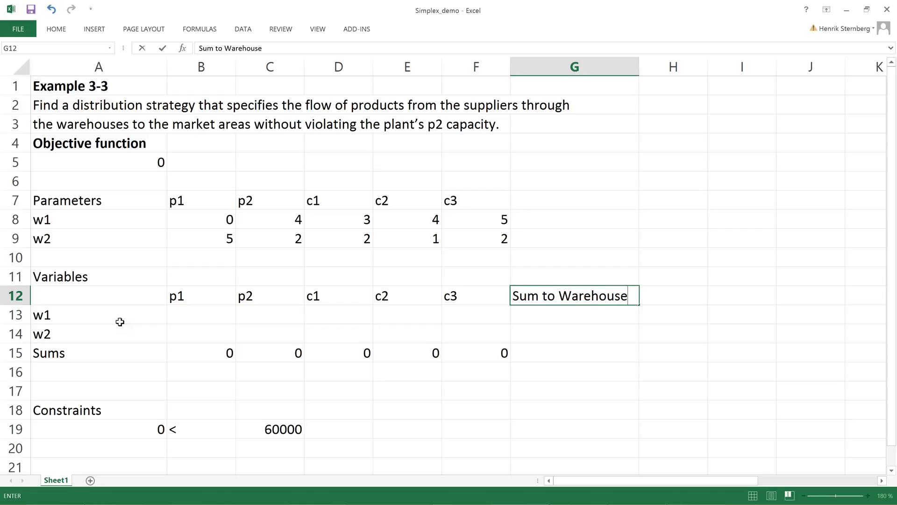
text(s)
key(Tab)
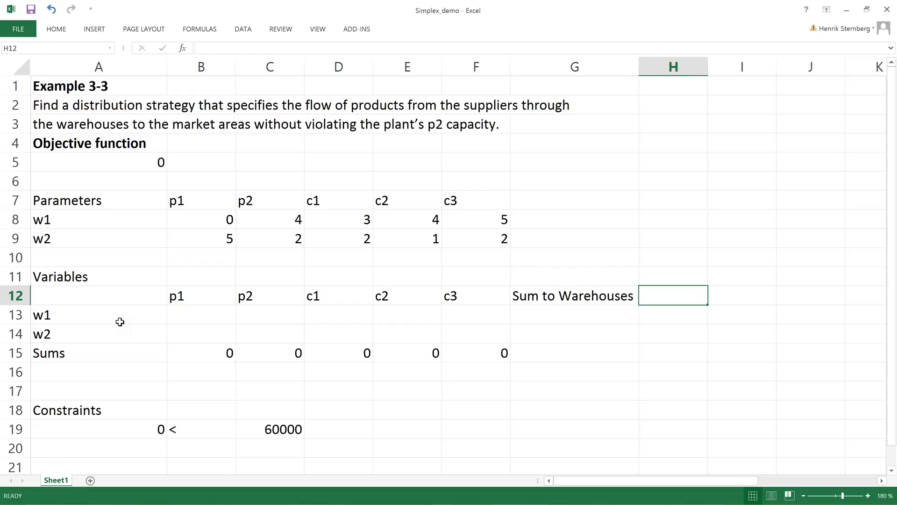
text(Sum from Warehouses)
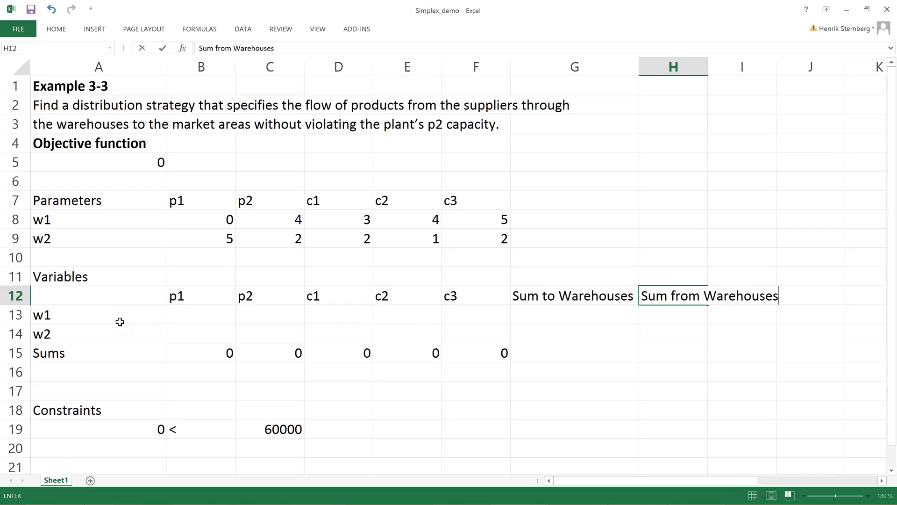
key(Return)
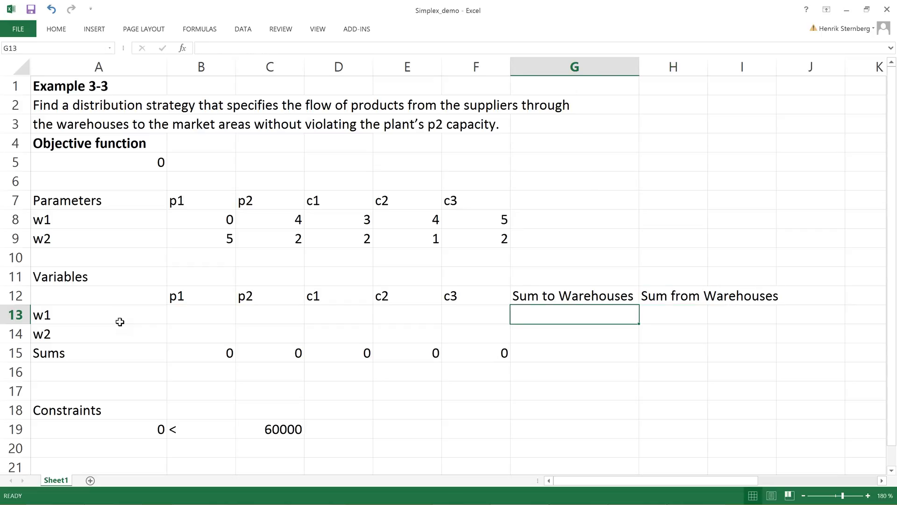
- Enter =SUM(B13:C13) in G13 to total the flows from both plants into warehouse w1
text(=)
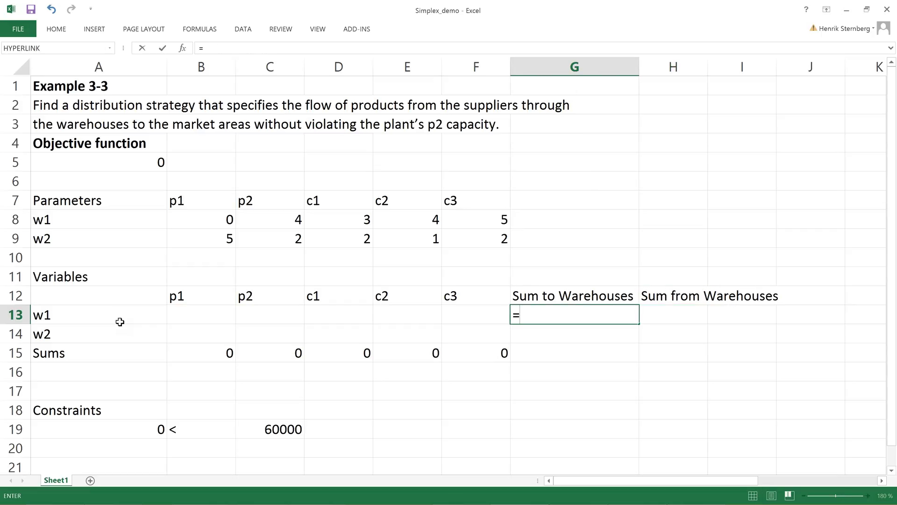
click(182, 314)
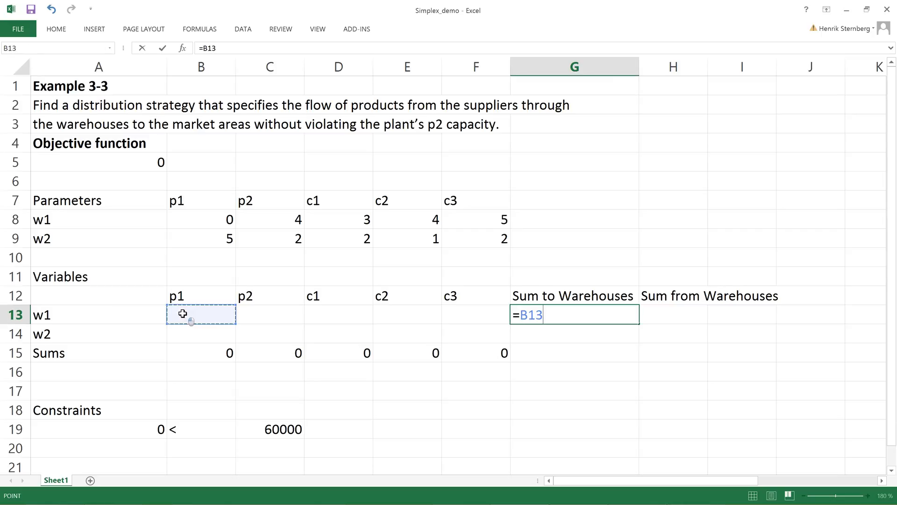
drag(182, 314, 260, 310)
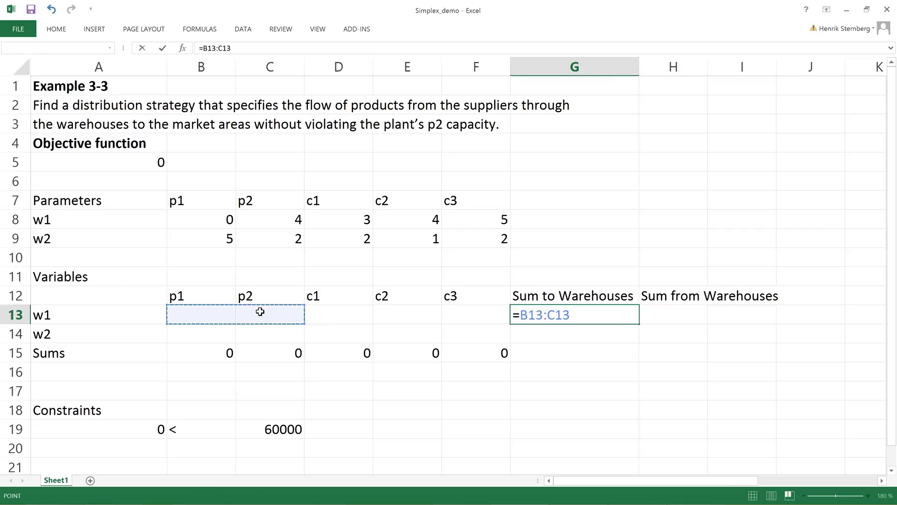
click(521, 316)
text(SUM()
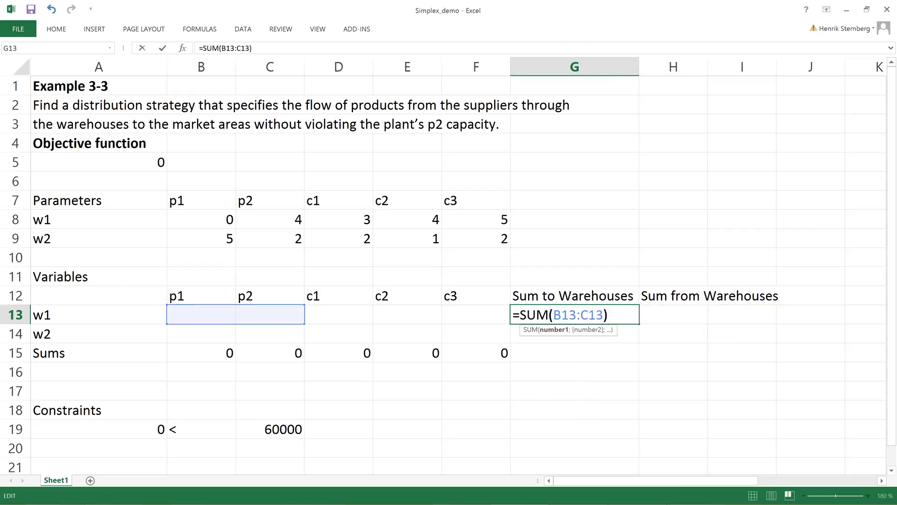
key(Return)
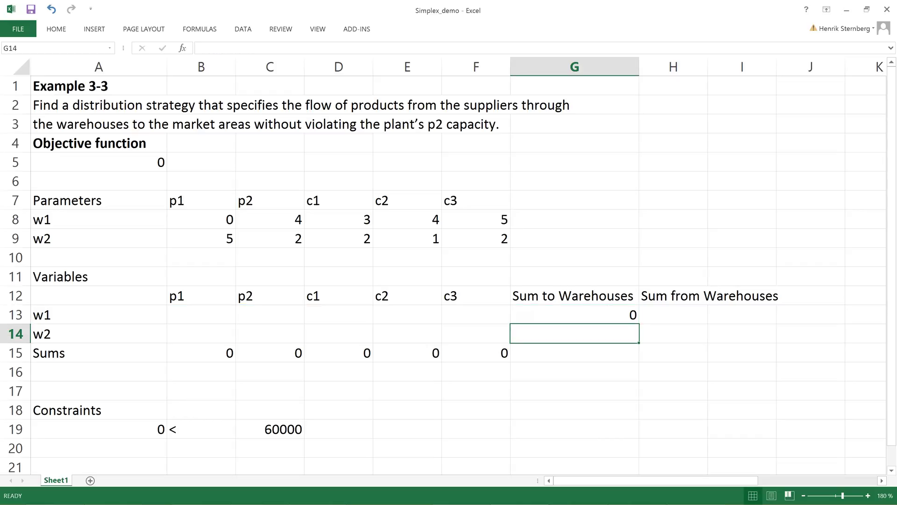
- Copy the sum formula in G13 down to G14 to total the flows into warehouse w2
click(563, 321)
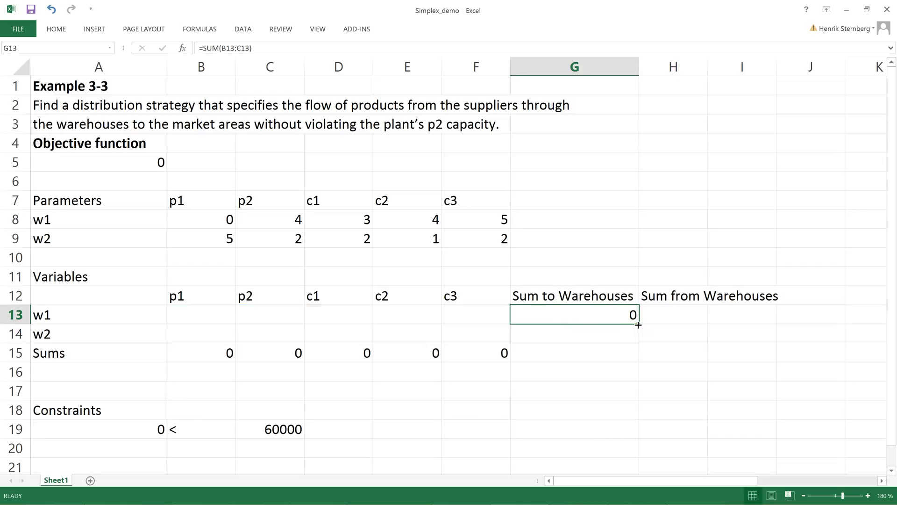
drag(637, 324, 639, 344)
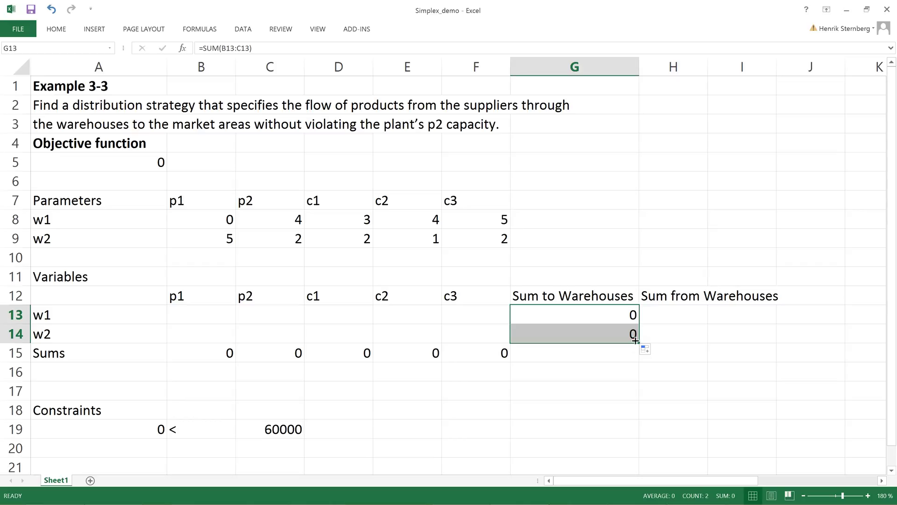
- Enter =SUM(D13:F13) in H13 to total the flows out of warehouse w1 and copy the formula down to H14
click(661, 316)
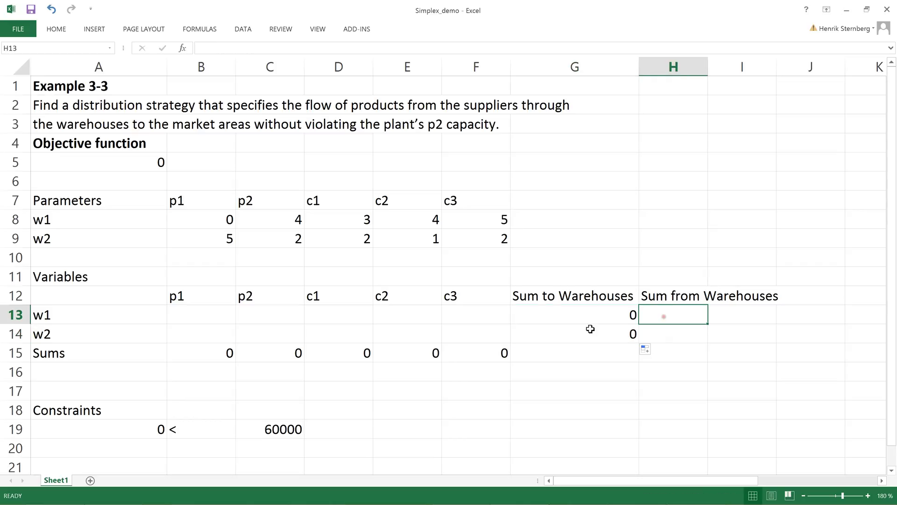
click(321, 317)
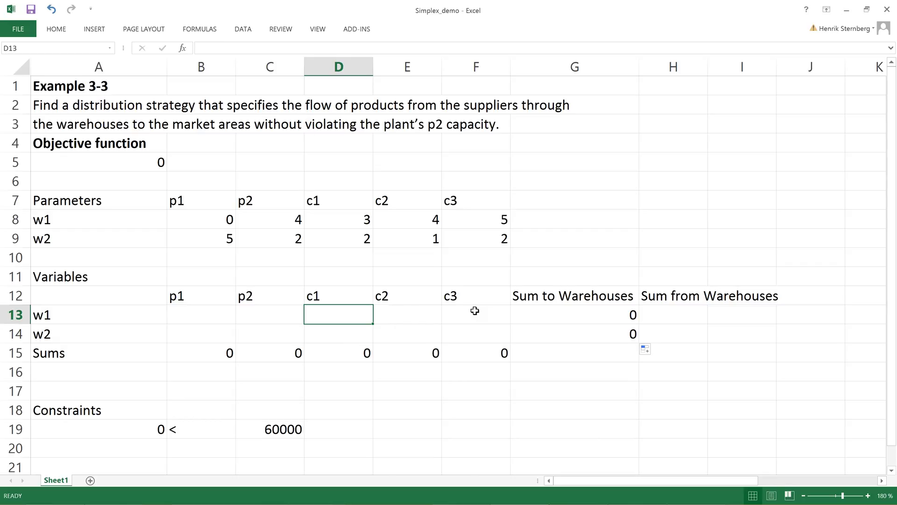
click(663, 315)
text(=)
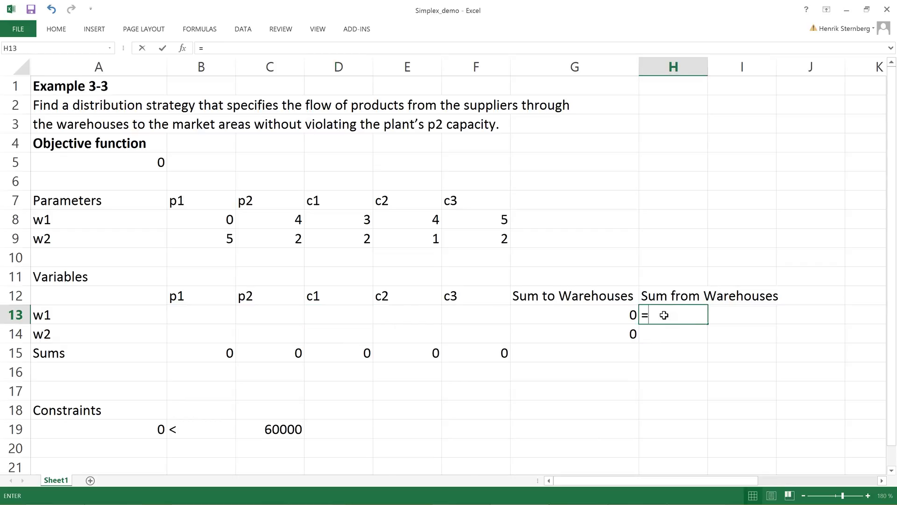
key(Left)
key(Left)
key(Left)
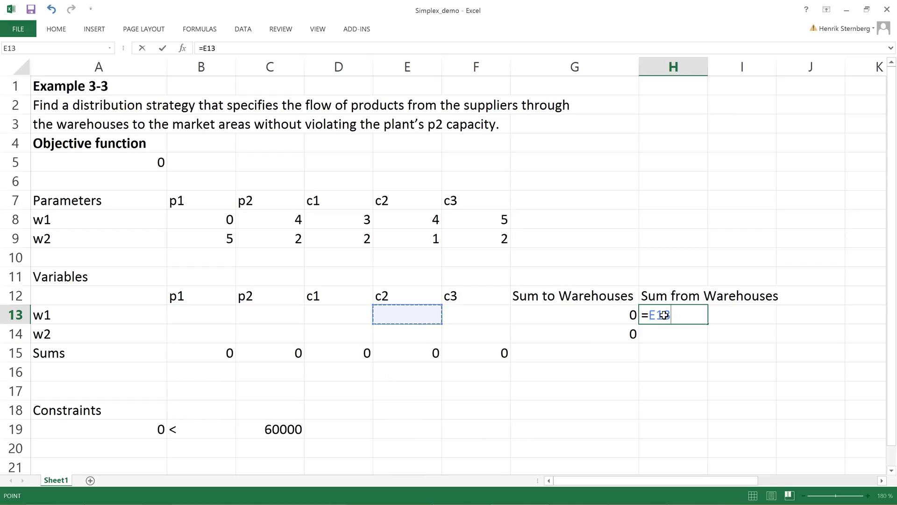
key(BackSpace)
key(BackSpace)
key(BackSpace)
text(SUM)
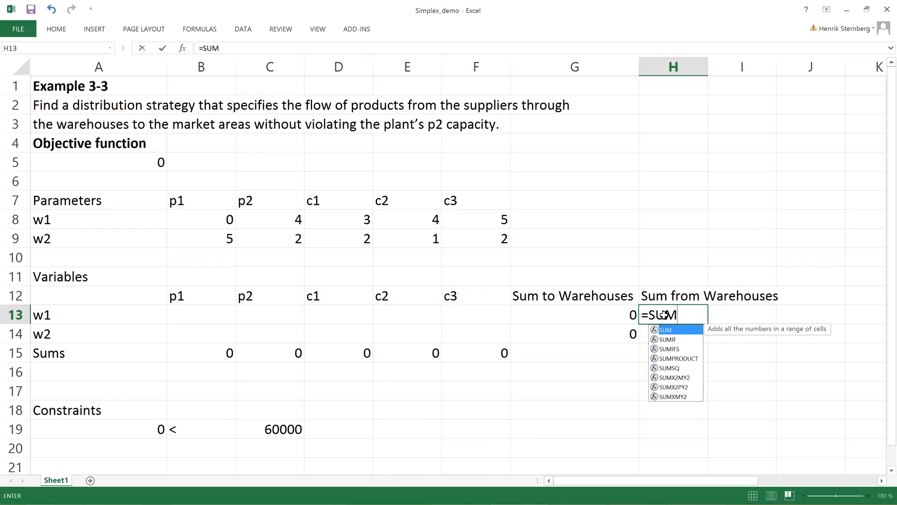
text(()
key(Left)
key(Left)
key(Left)
key(Left)
key(shift+Right)
key(shift+Right)
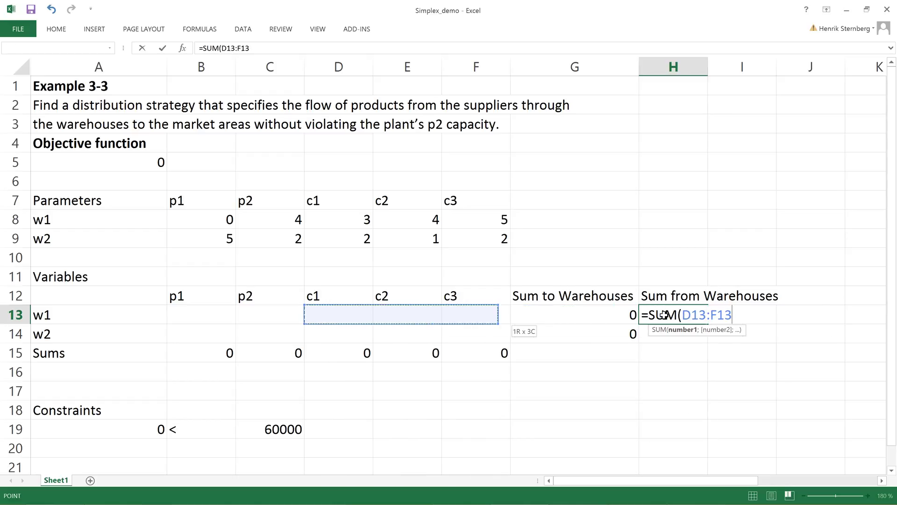
text())
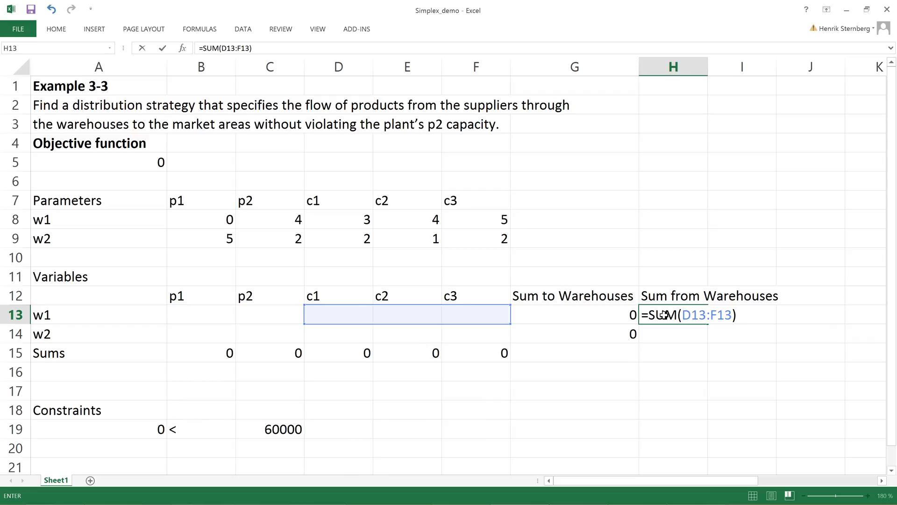
key(Return)
click(691, 319)
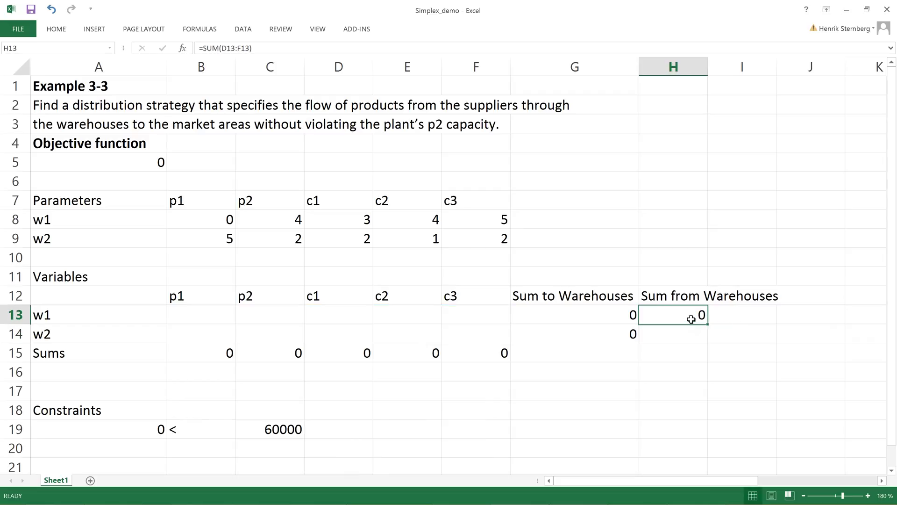
drag(709, 323, 710, 345)
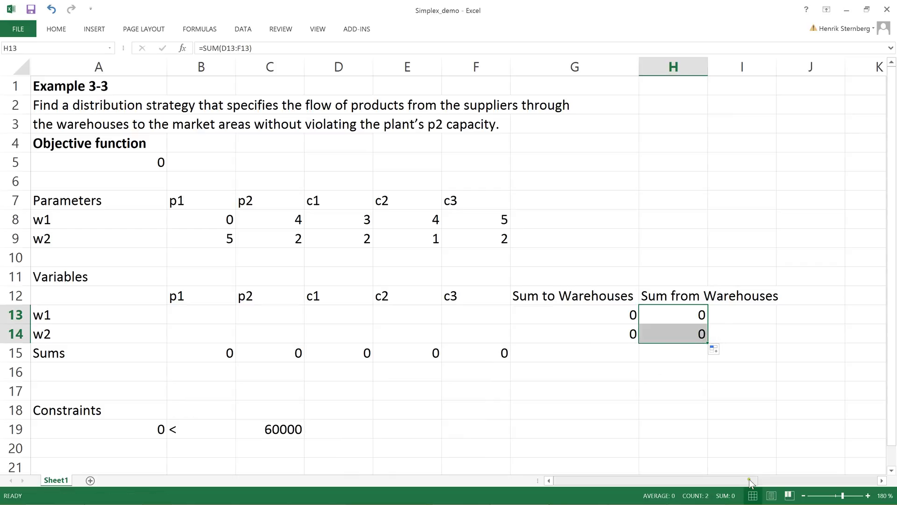
- Examine the plant capacity constraint in A19 and the Example 3-3 problem description beside the model
click(802, 495)
click(801, 495)
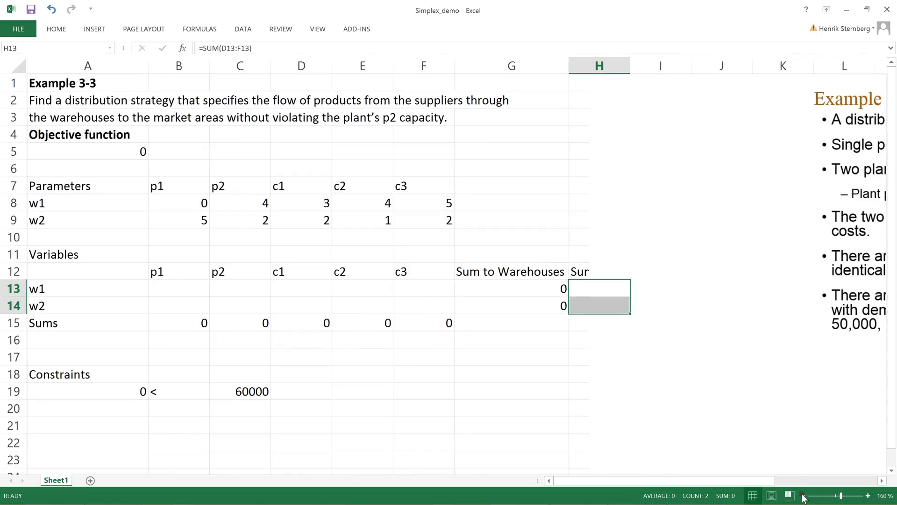
click(523, 321)
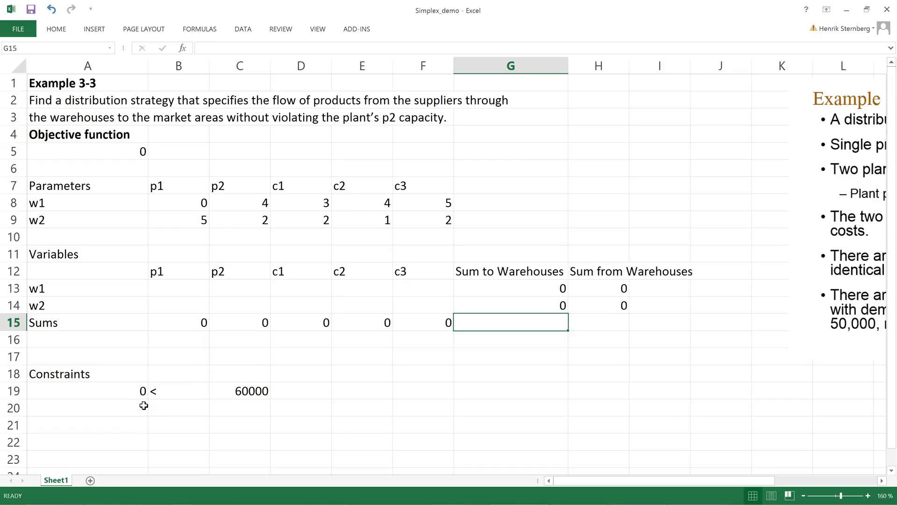
click(132, 393)
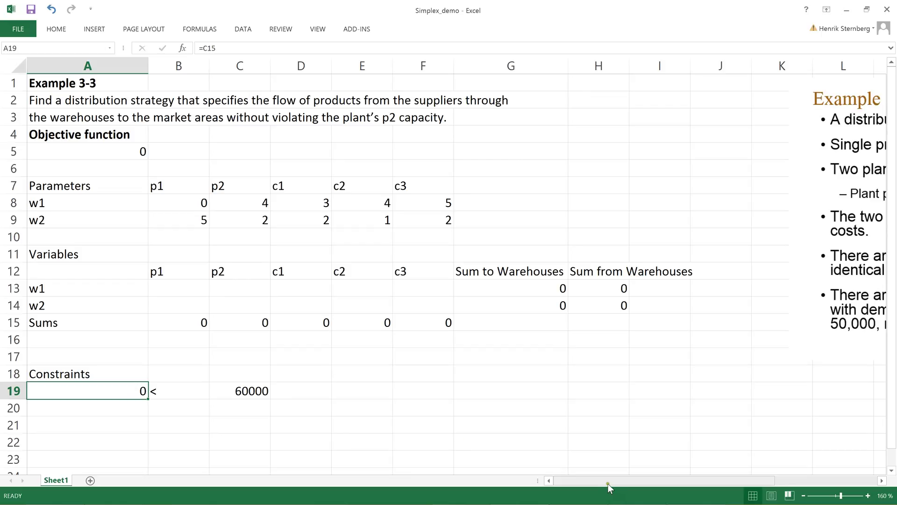
drag(610, 481, 661, 482)
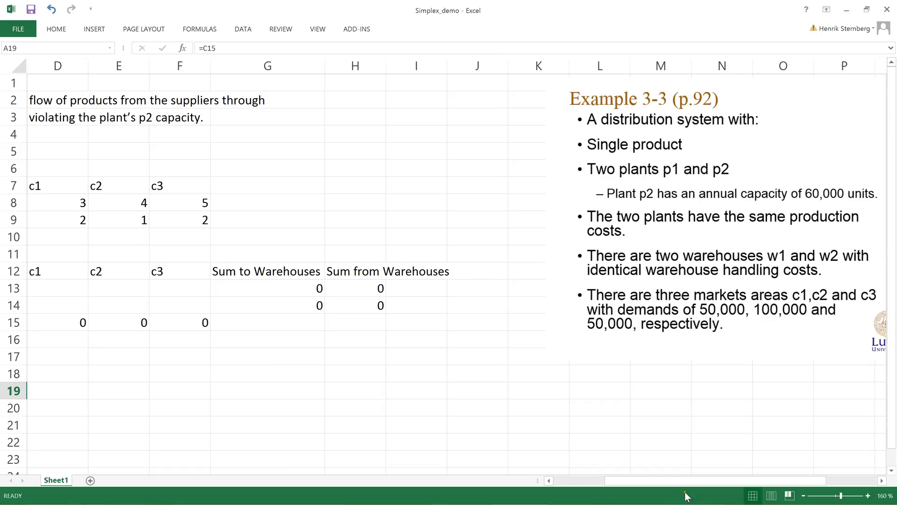
drag(690, 483, 627, 489)
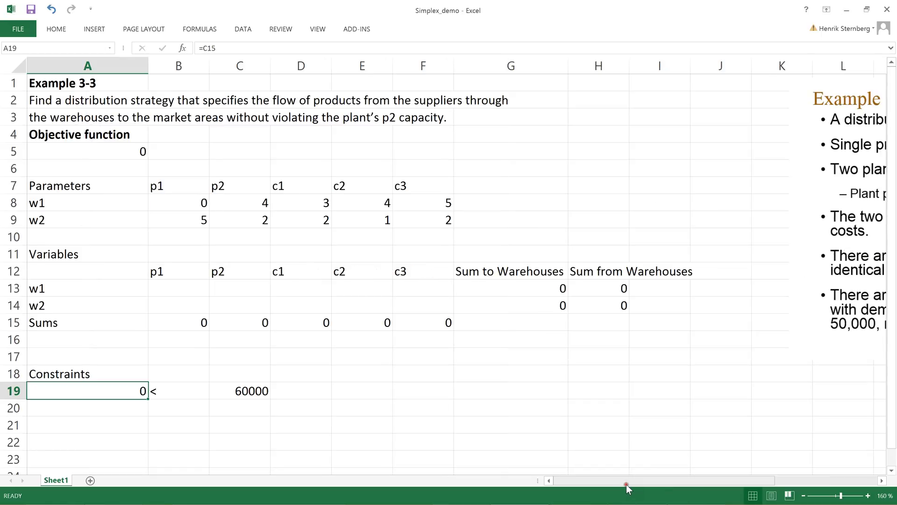
- Add the w1 flow balance constraint in row 20 with =G13 in A20, an equals sign in B20 and =H13 in C20
click(137, 408)
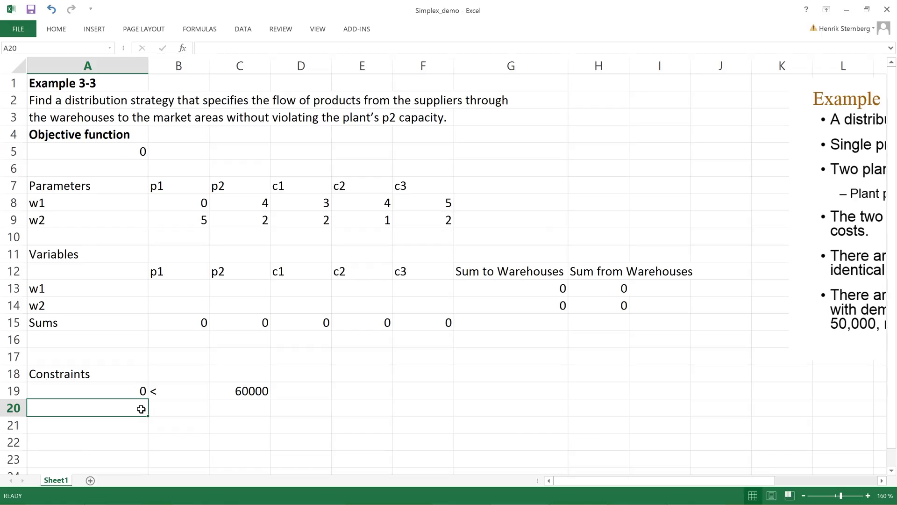
text(=)
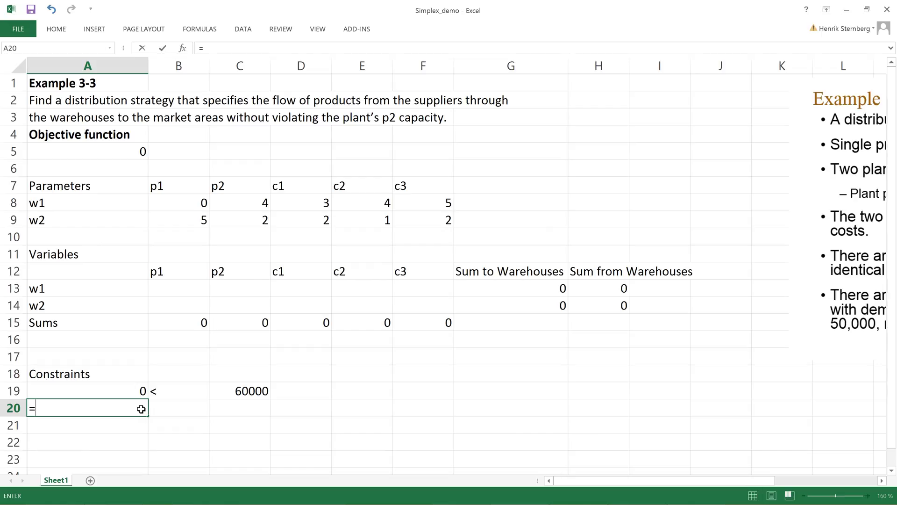
click(527, 284)
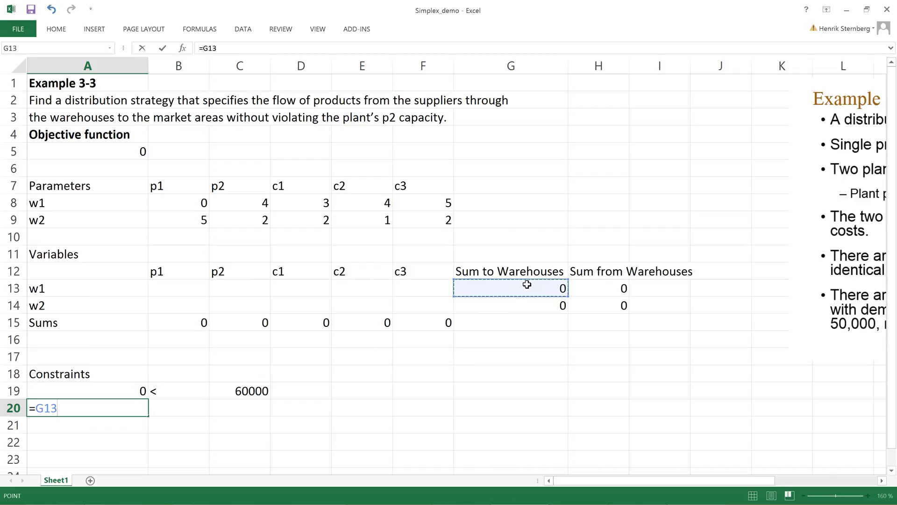
key(Tab)
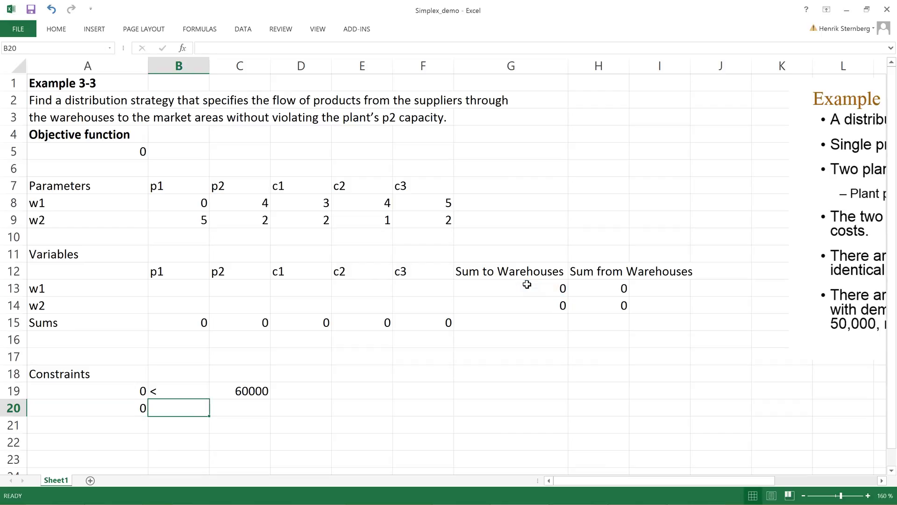
text(=)
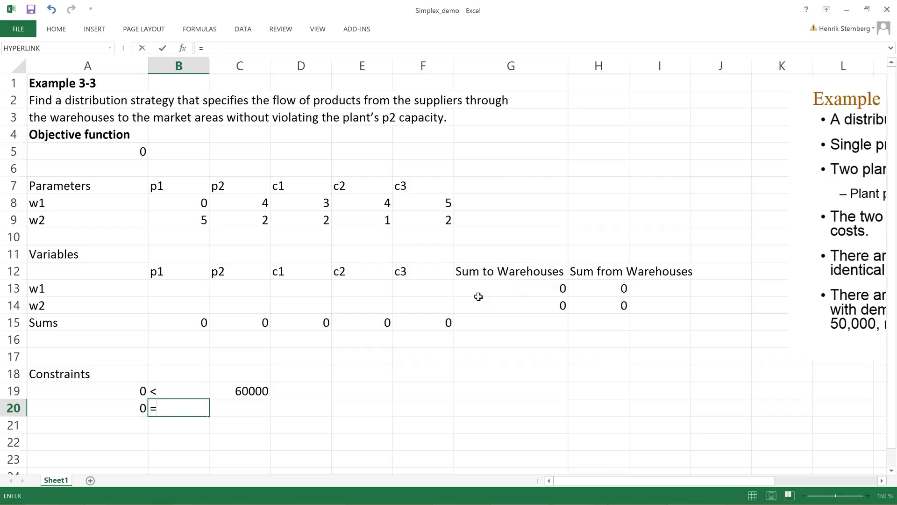
key(Tab)
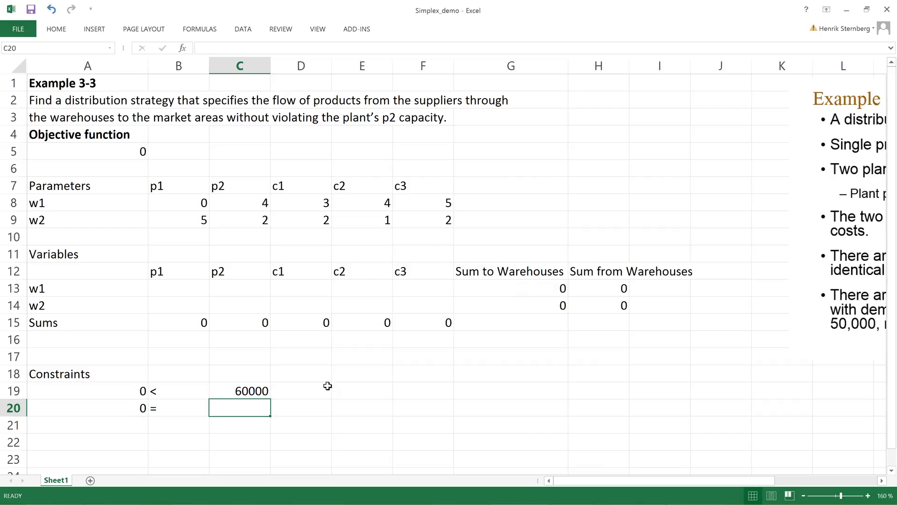
text(=)
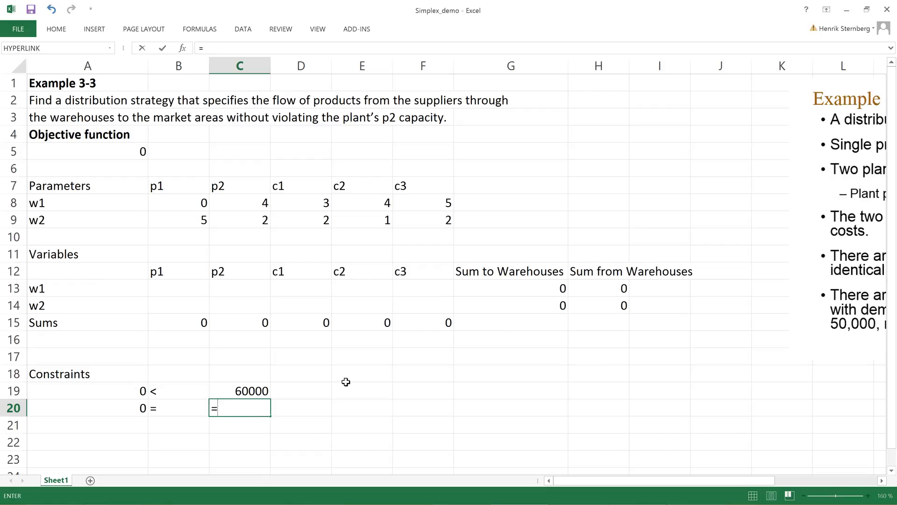
click(589, 289)
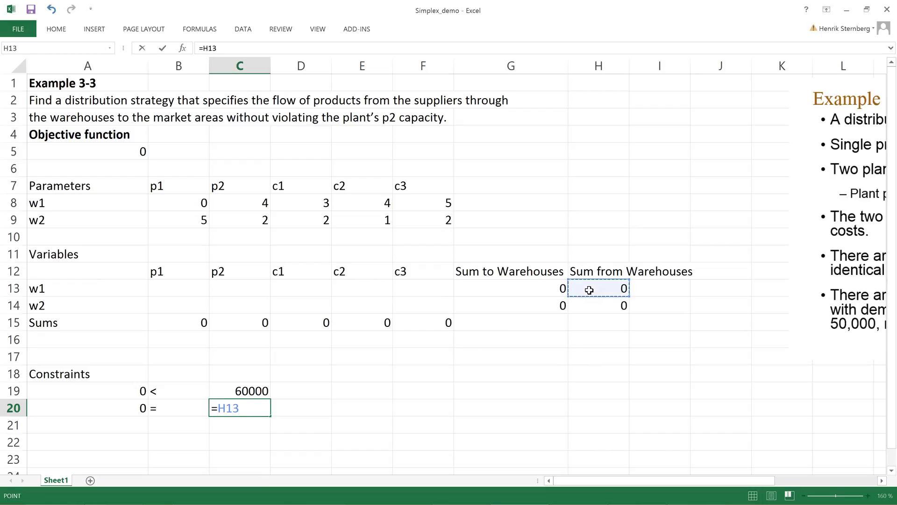
key(Return)
- Create the w2 balance constraint in row 21 by copying A20 and C20 down and entering an equals sign in B21
click(131, 408)
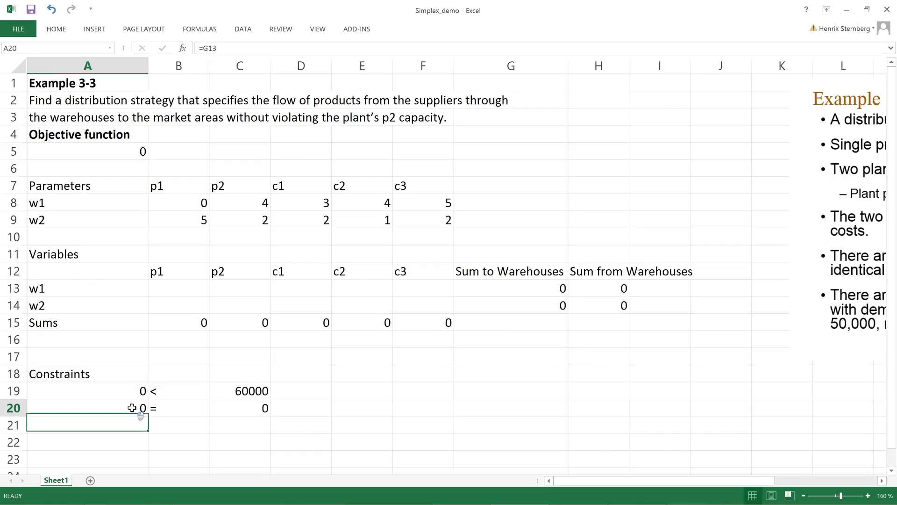
drag(148, 416, 146, 427)
click(235, 407)
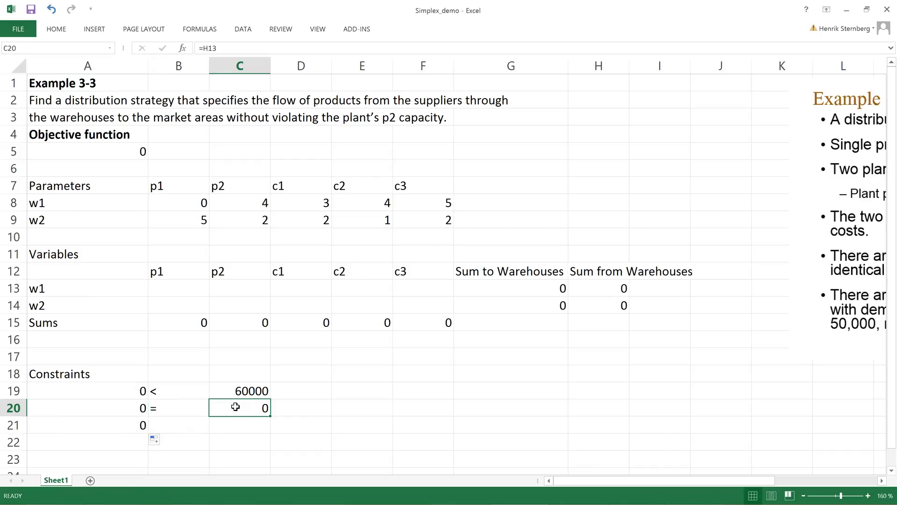
drag(268, 415, 269, 431)
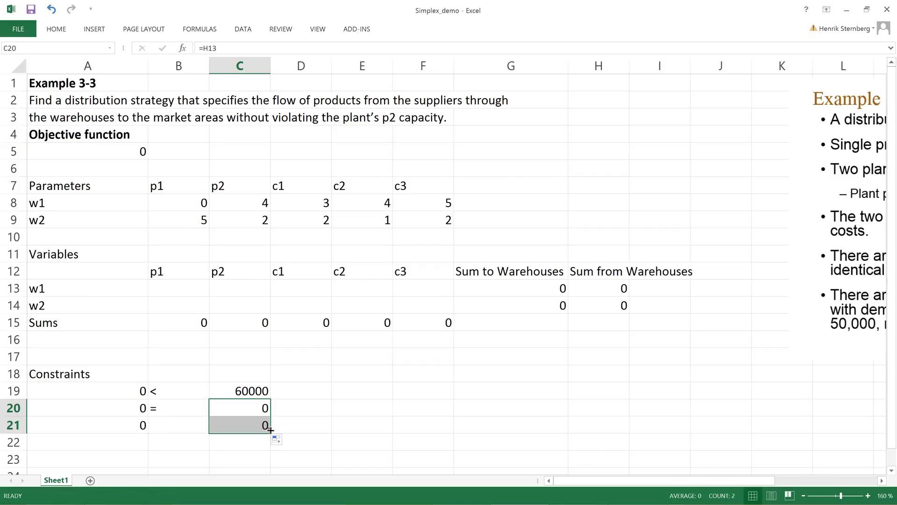
click(193, 423)
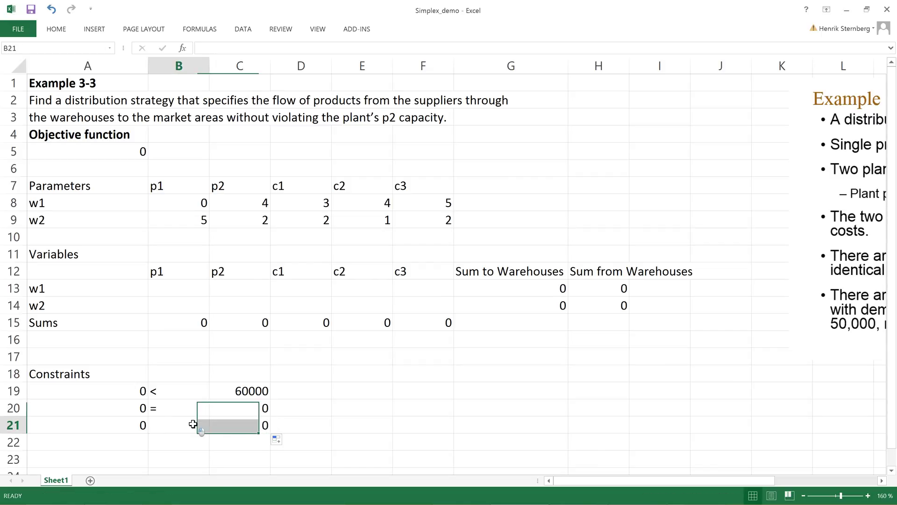
text(=)
key(Return)
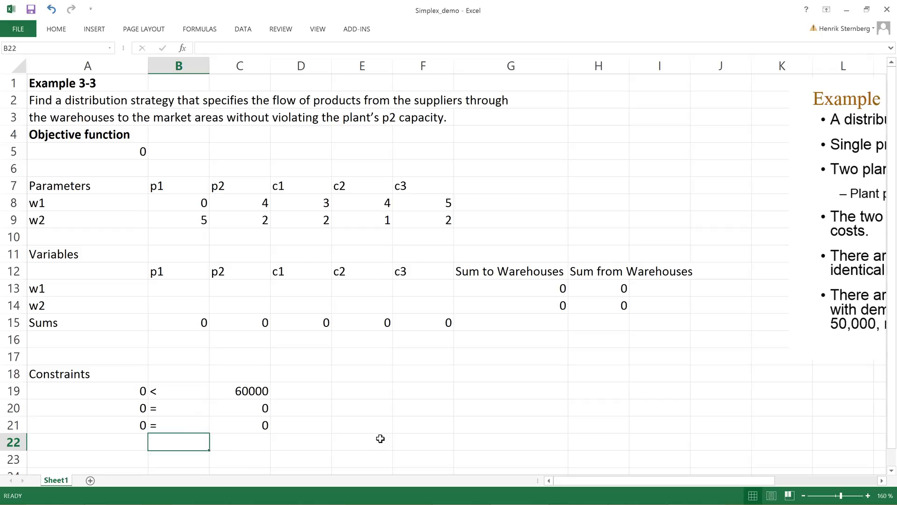
- Add the c1 demand constraint in row 22 with =D15 in A22, an equals sign in B22 and 50000 in C22
drag(697, 479, 783, 473)
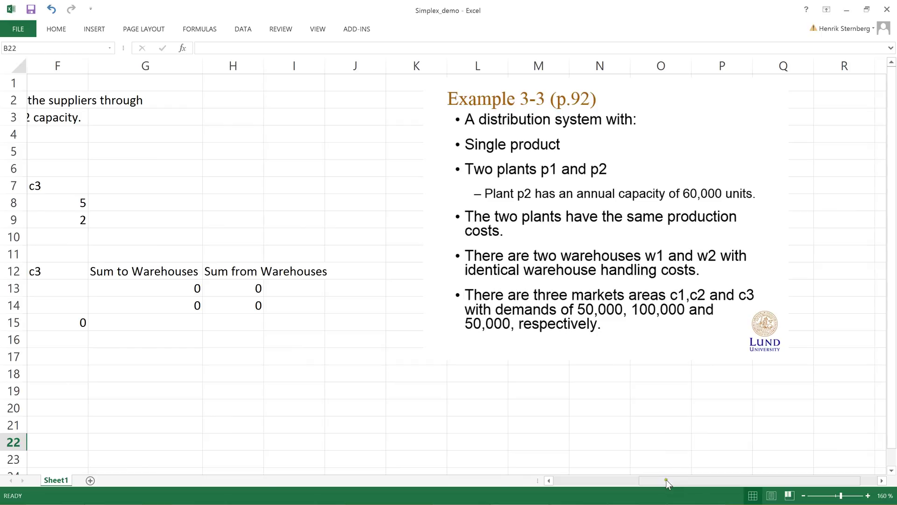
drag(666, 480, 532, 457)
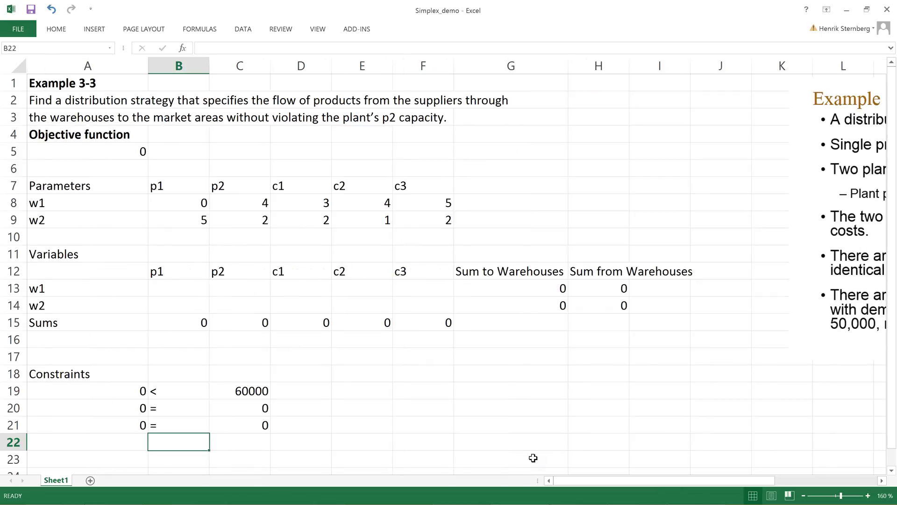
click(116, 441)
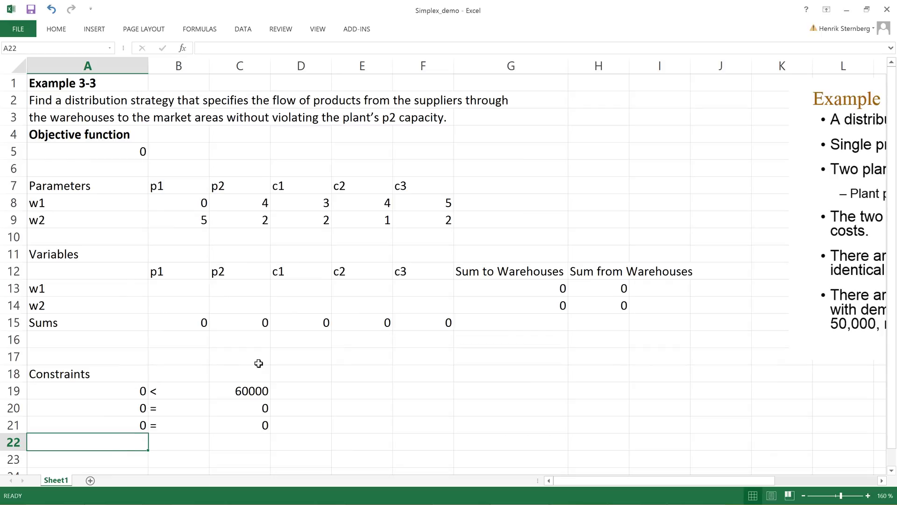
text(=)
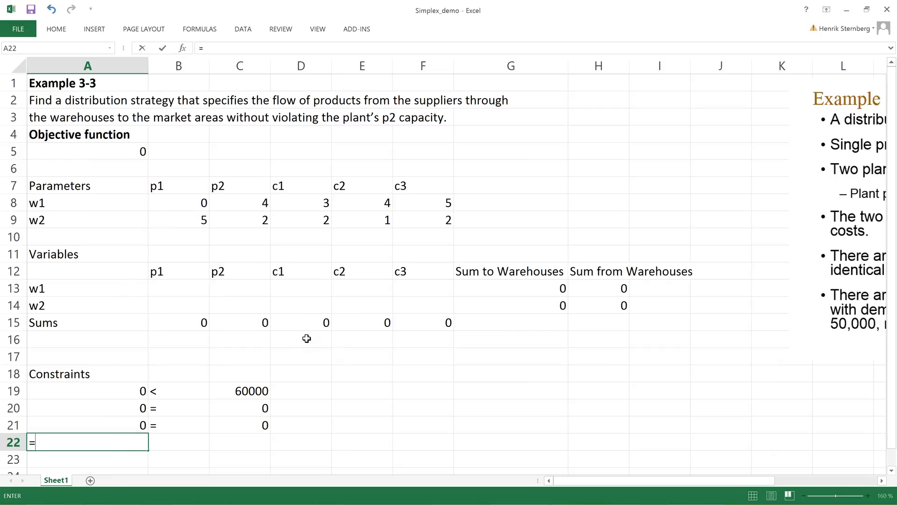
click(304, 325)
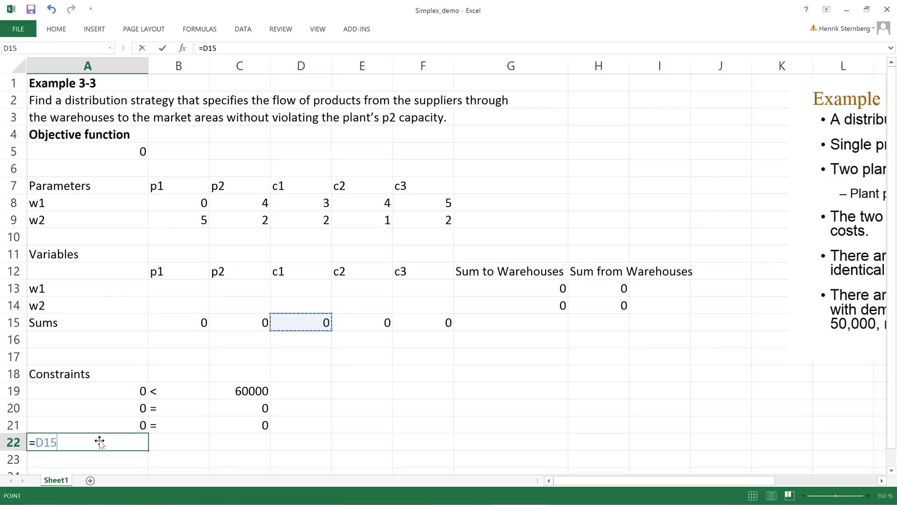
click(310, 316)
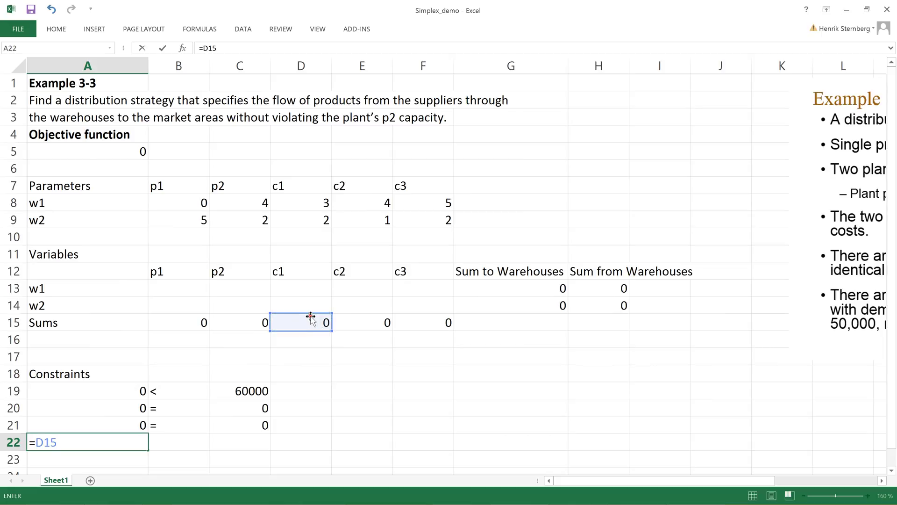
key(ctrl+Return)
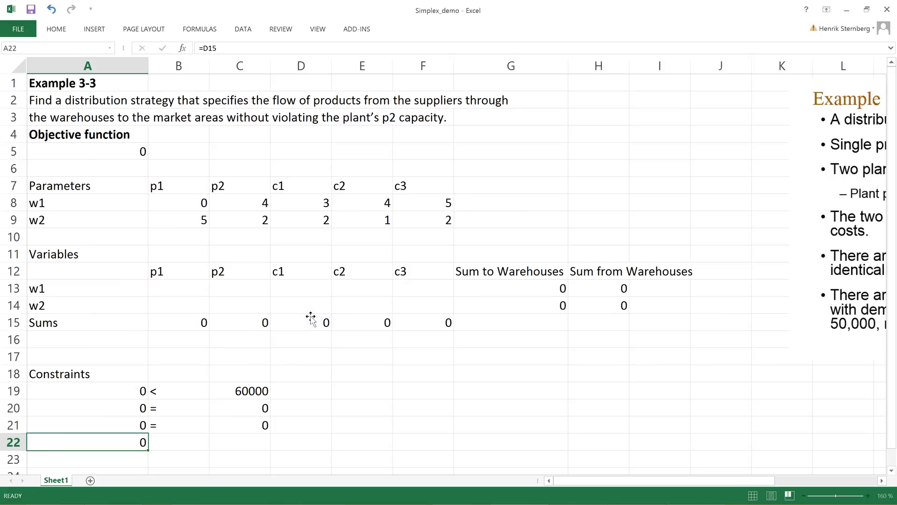
key(Right)
text(=)
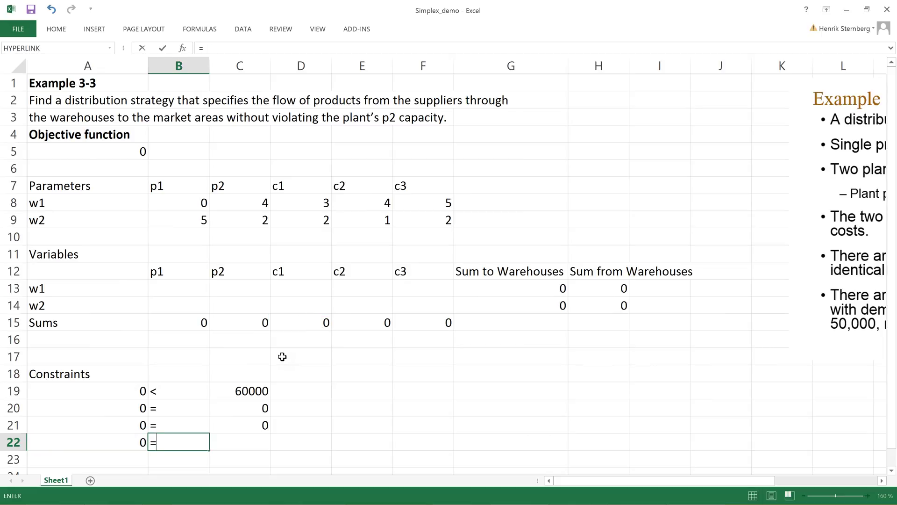
key(ctrl+Return)
key(Right)
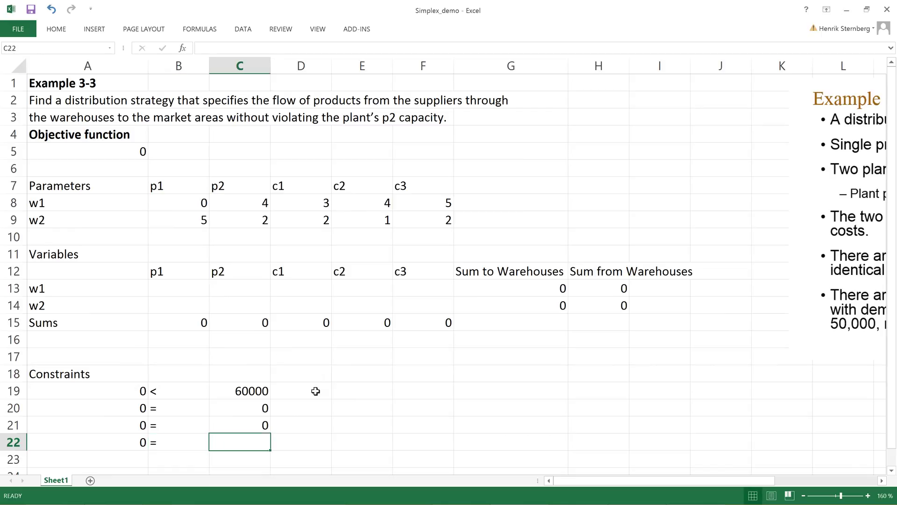
text(50000)
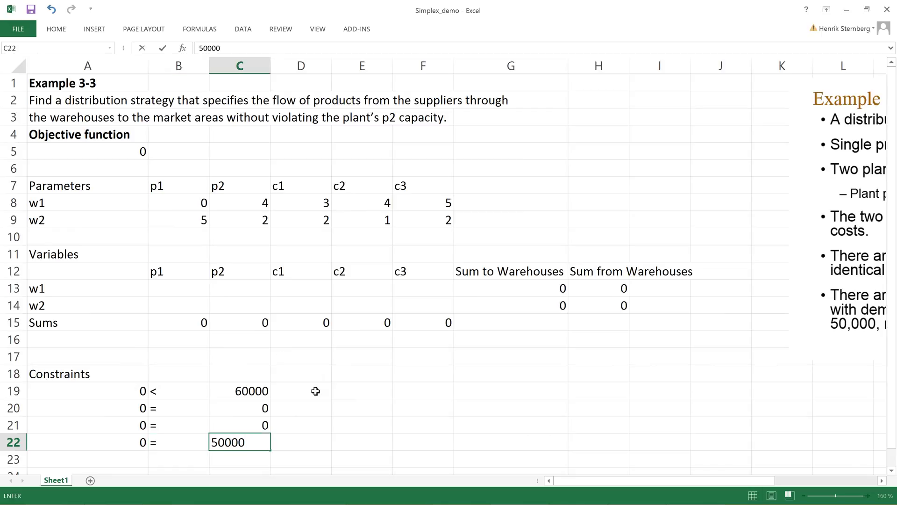
key(Return)
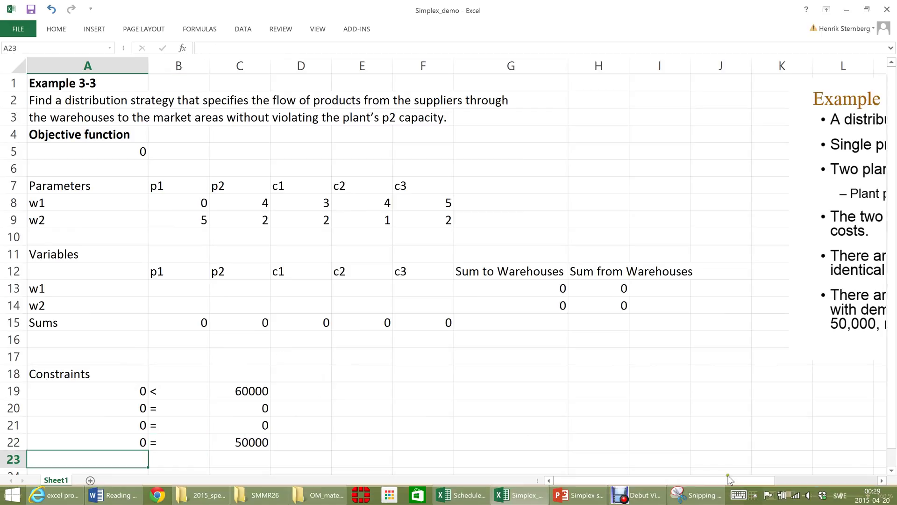
- Add the c2 demand constraint in row 23 with =E15 in A23, an equals sign in B23 and 100000 in C23
click(804, 495)
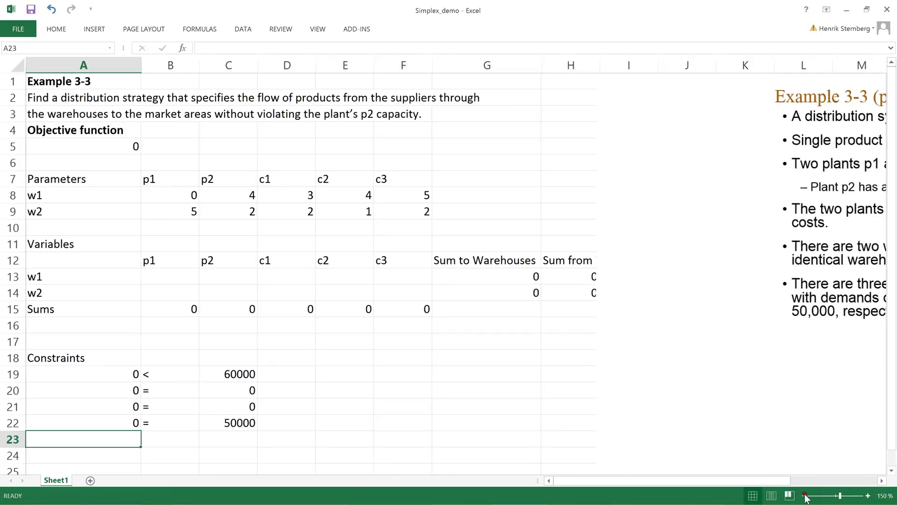
click(803, 495)
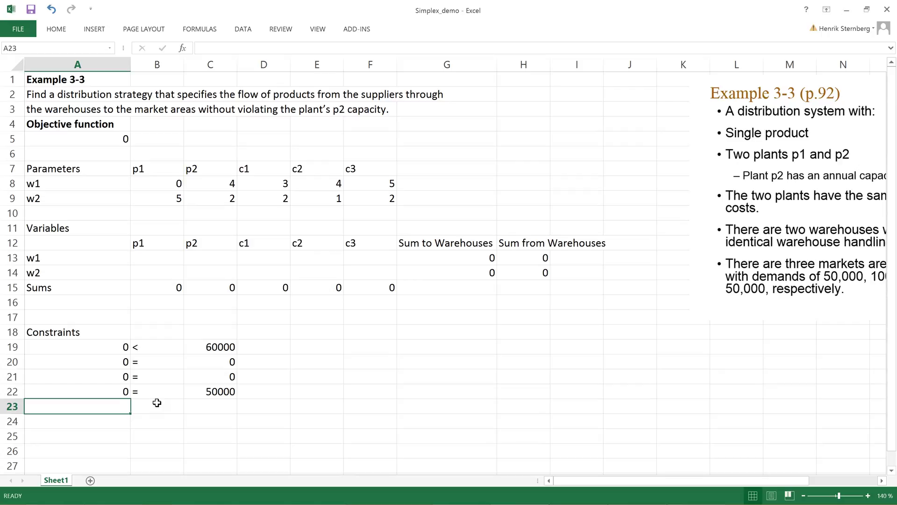
text(=)
click(330, 286)
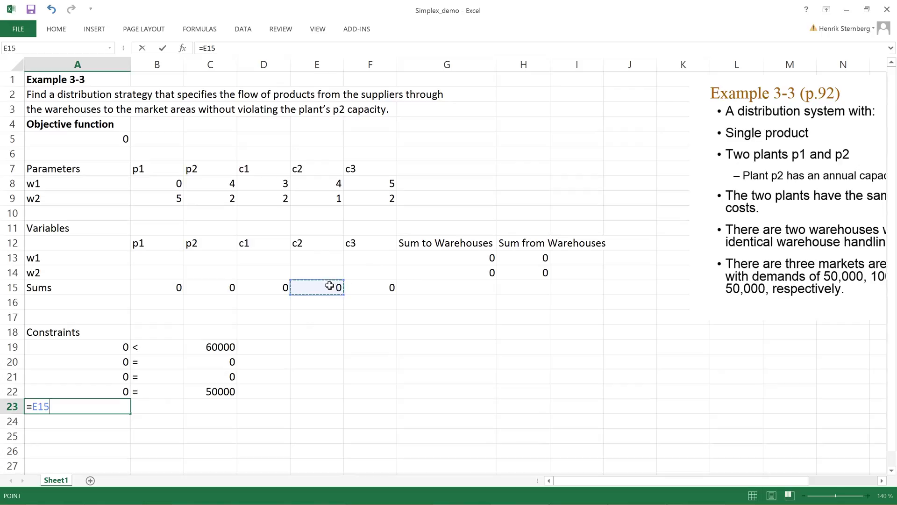
key(Tab)
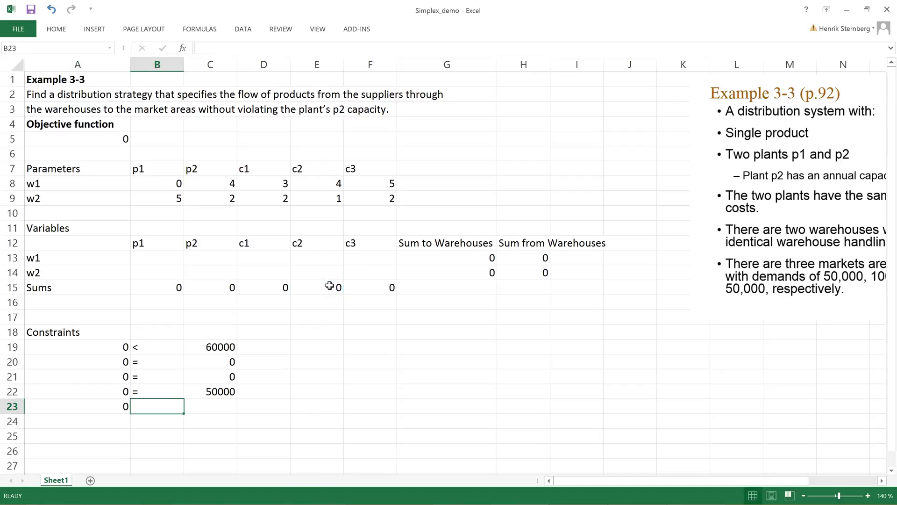
text(=)
key(Tab)
text(1)
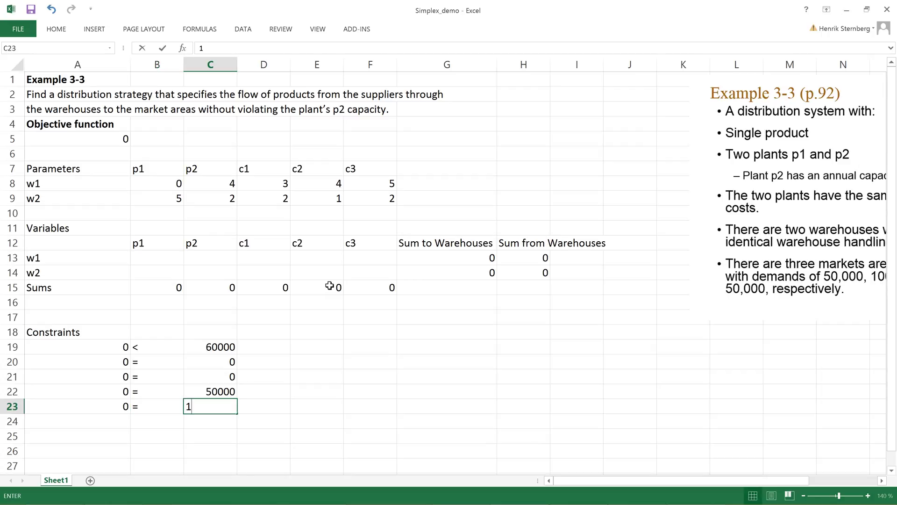
text(00000)
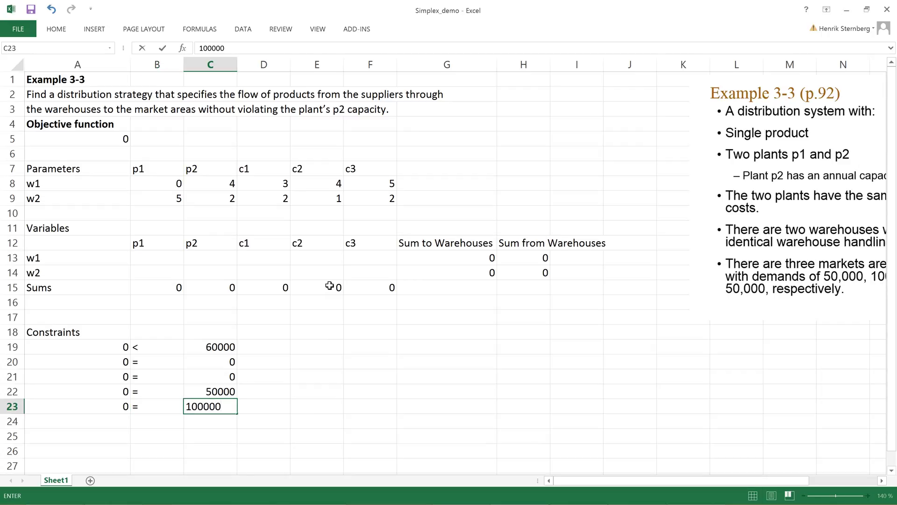
key(Return)
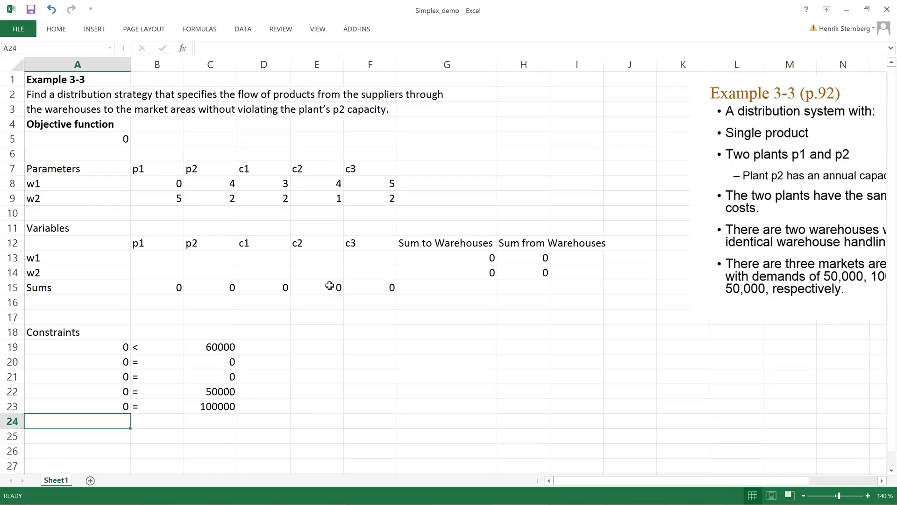
- Add the c3 demand constraint in row 24 with =F15 in A24, an equals sign in B24 and 50000 in C24
text(=)
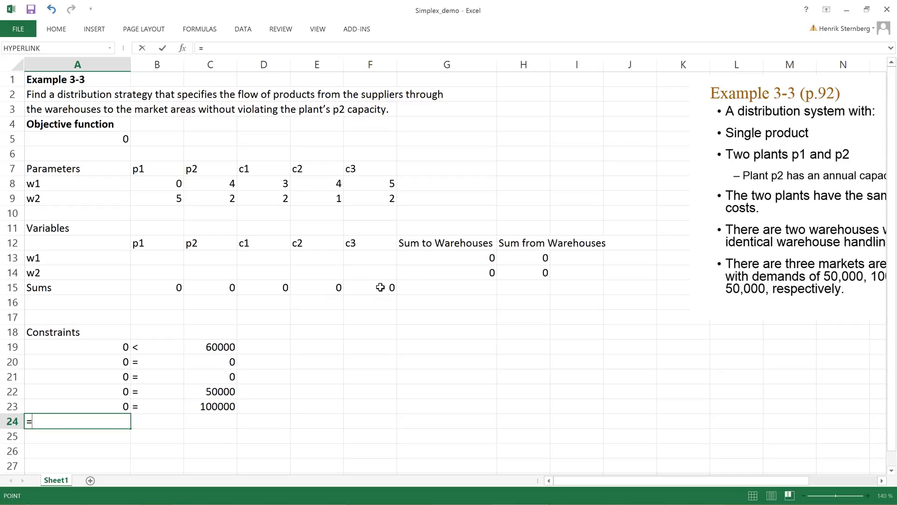
click(380, 287)
key(Tab)
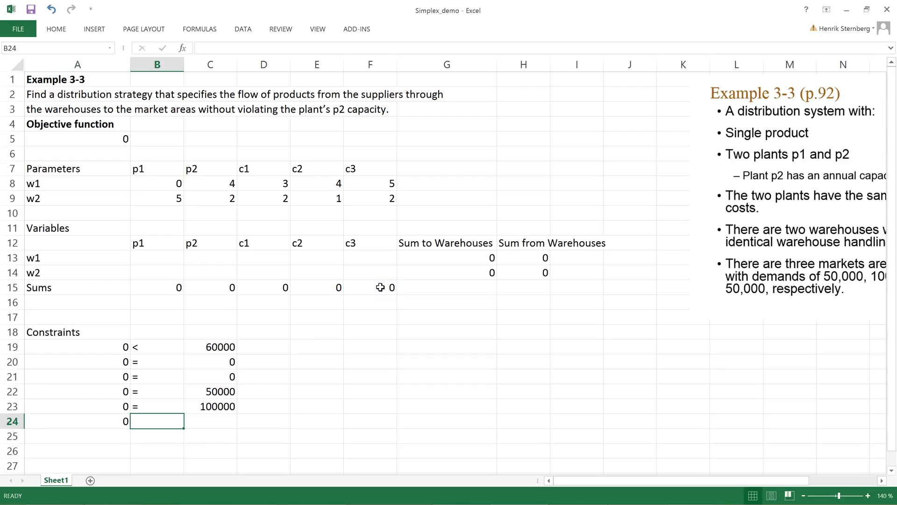
text(=)
key(Tab)
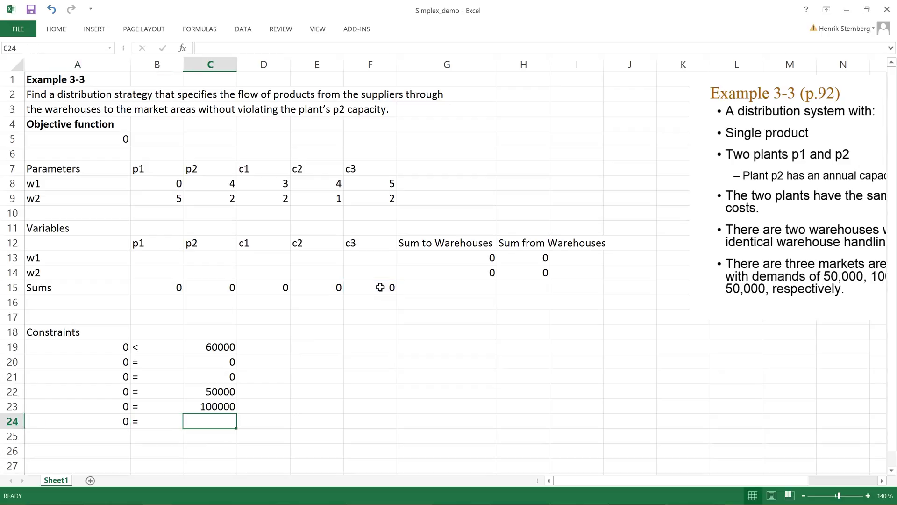
text(50000)
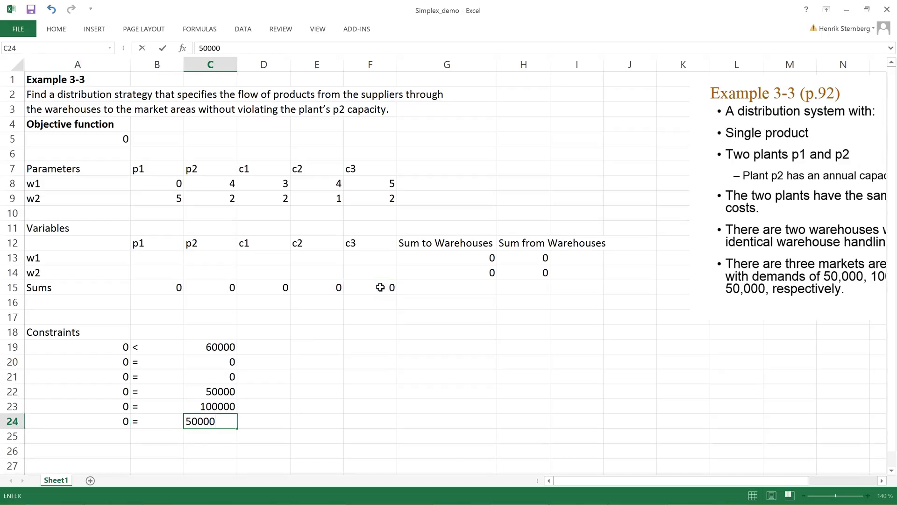
key(Return)
- Examine the SUMPRODUCT objective function formula in A5 and the parameter and variable ranges it references
key(Up)
key(Up)
key(Up)
key(Up)
key(Up)
key(Up)
key(Up)
key(Up)
key(Up)
key(Up)
key(Up)
key(Up)
key(Up)
key(Up)
key(Up)
key(Up)
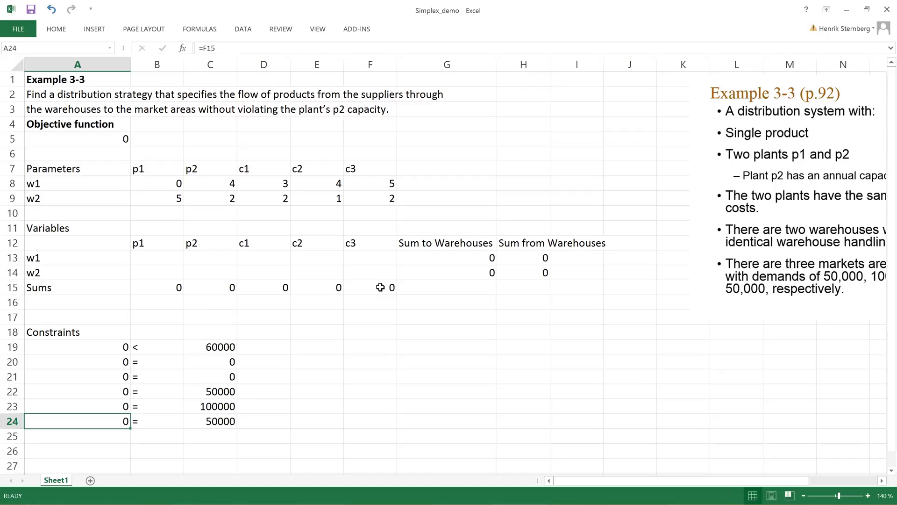
key(Up)
key(Up)
key(Up)
key(Up)
key(Up)
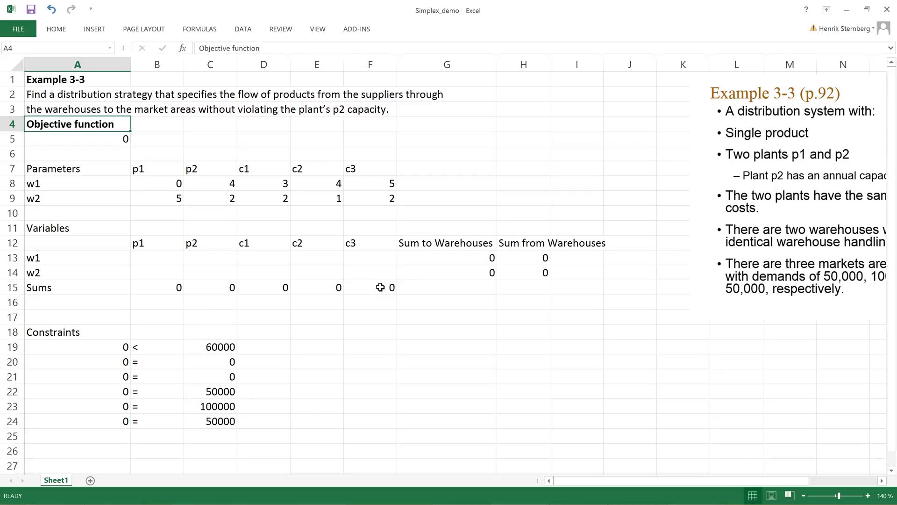
key(Down)
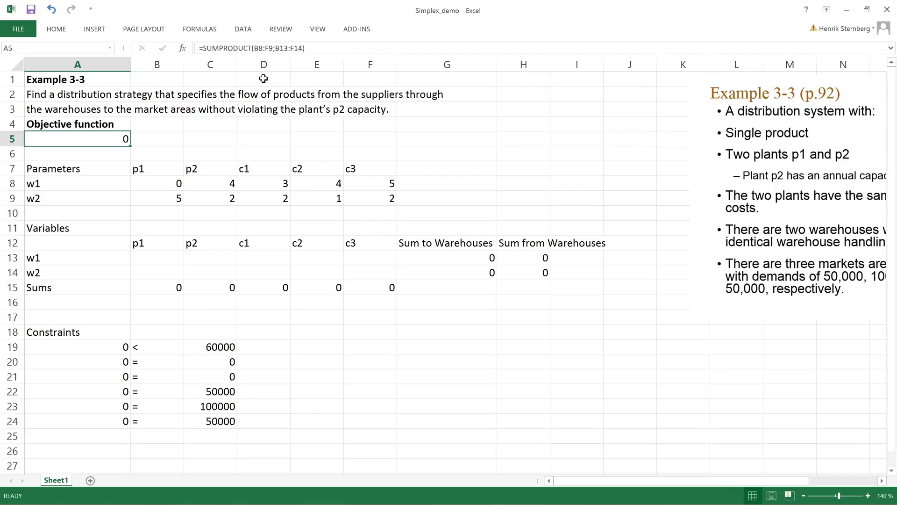
click(232, 48)
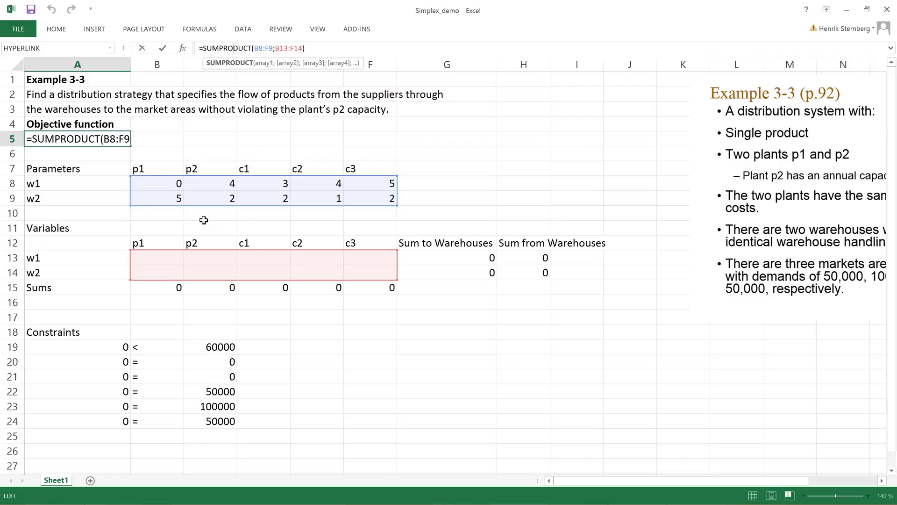
key(ctrl+Return)
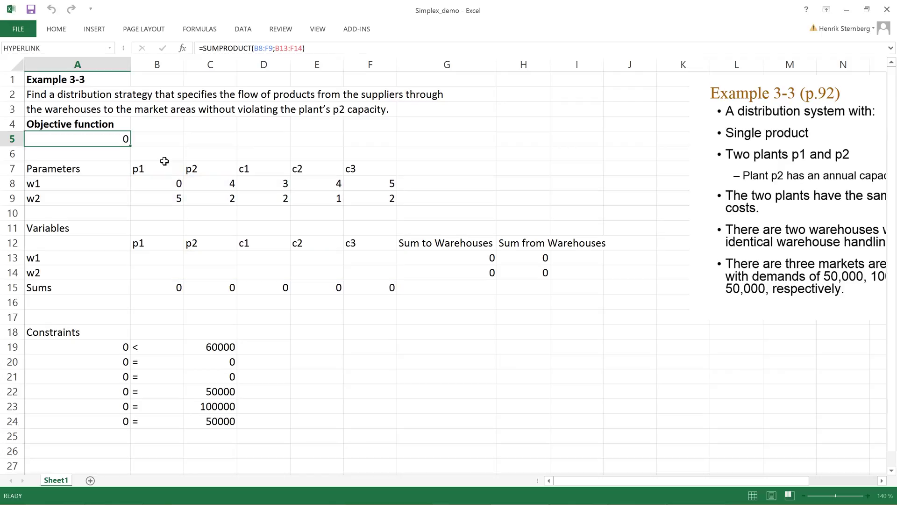
key(Return)
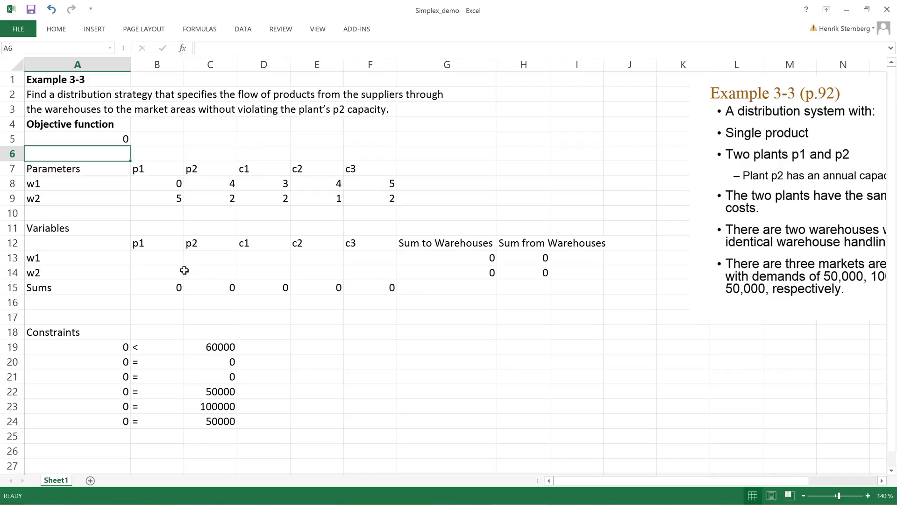
- Open the Solver (Problemlösaren) parameters and pick the objective function cell A5 as the target
click(243, 29)
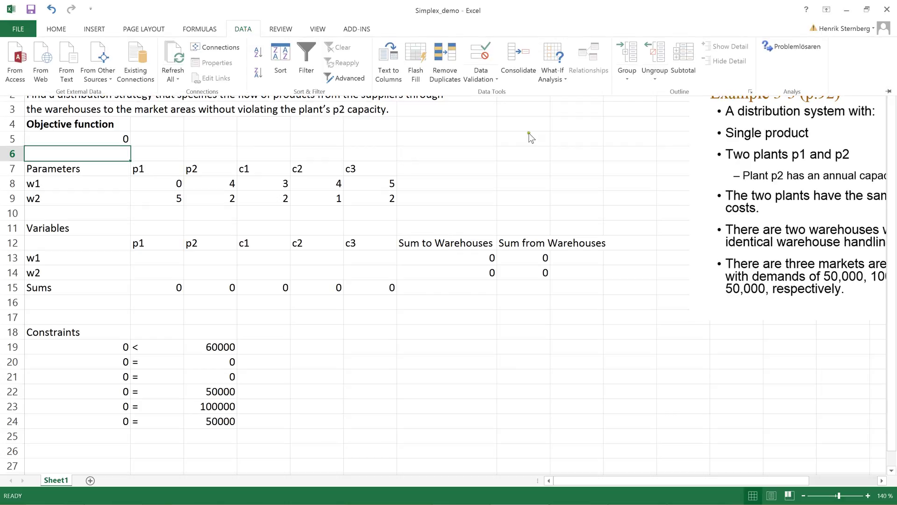
click(798, 46)
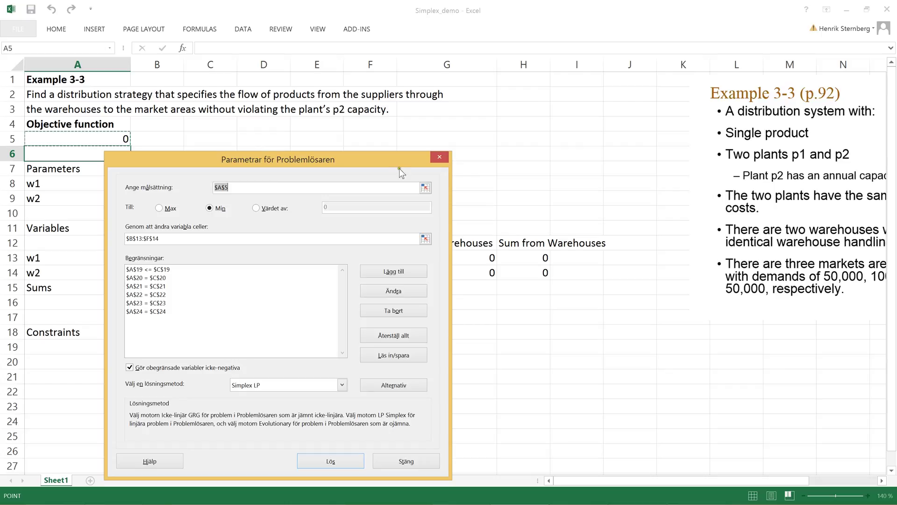
drag(377, 166, 570, 138)
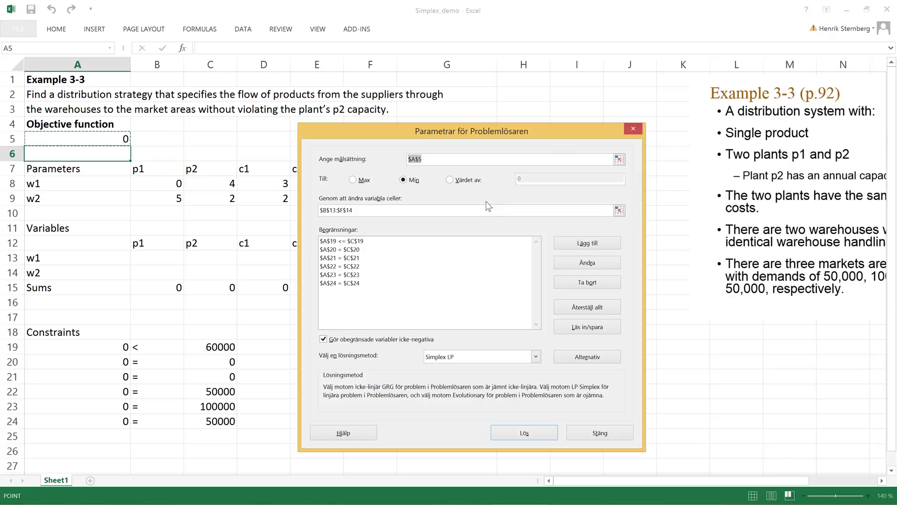
click(460, 159)
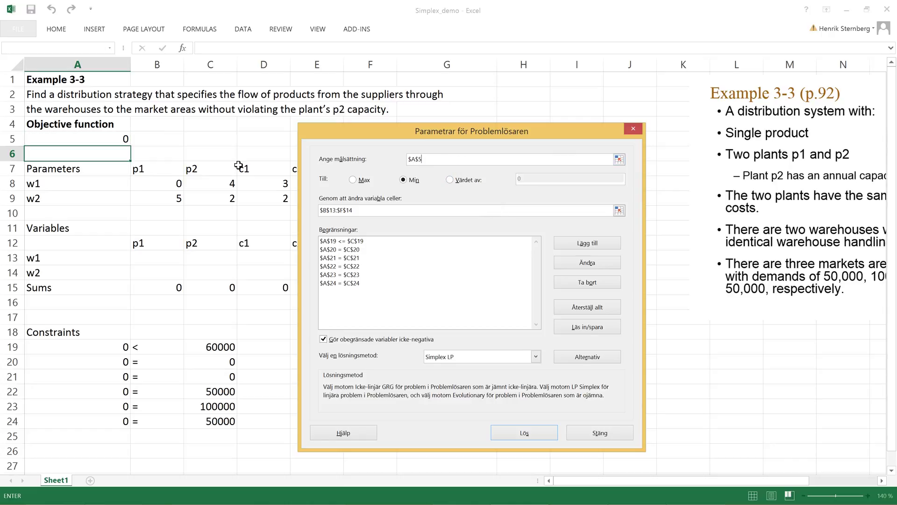
click(619, 160)
click(621, 156)
click(107, 138)
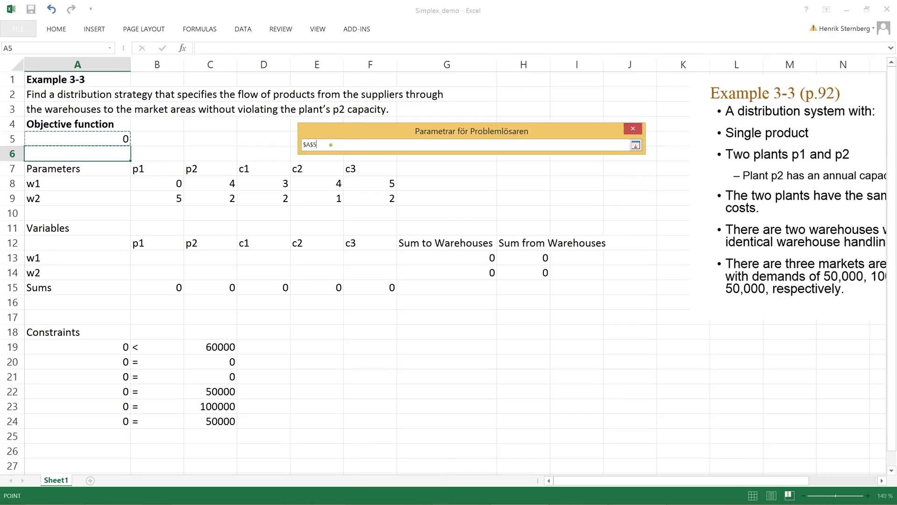
key(Return)
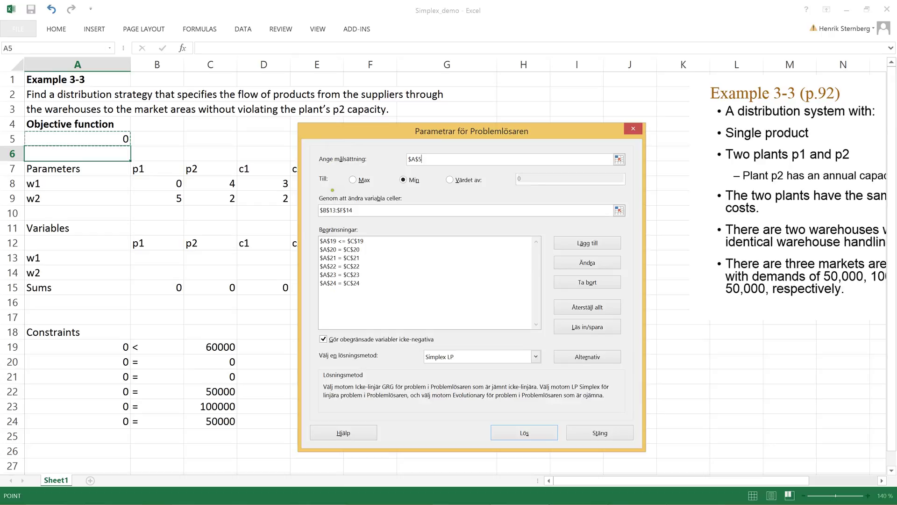
- Set the Solver's variable cells to the shipment range B13:F14 in the Variables table
click(368, 208)
click(620, 212)
click(157, 260)
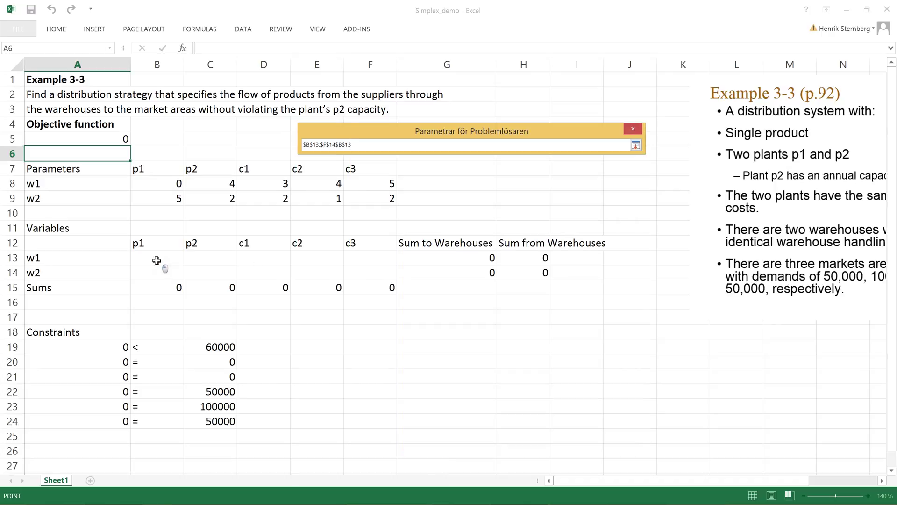
drag(157, 260, 368, 271)
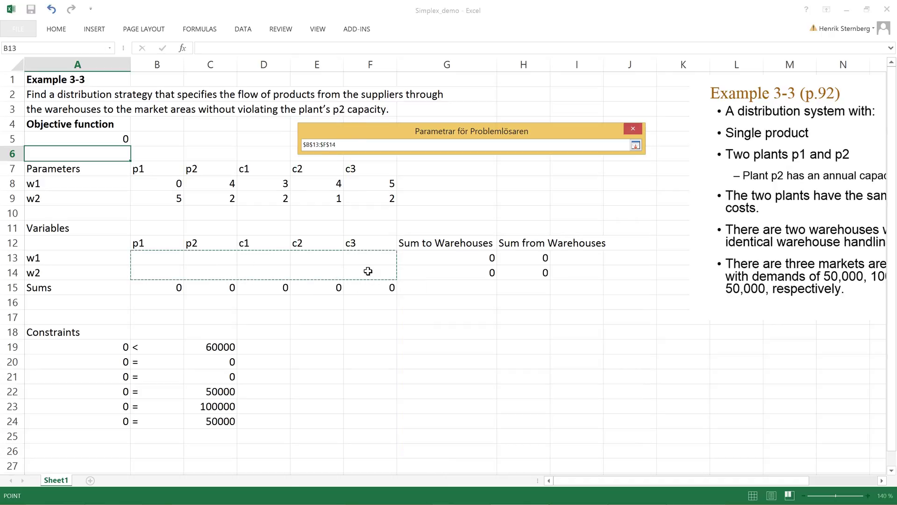
key(Return)
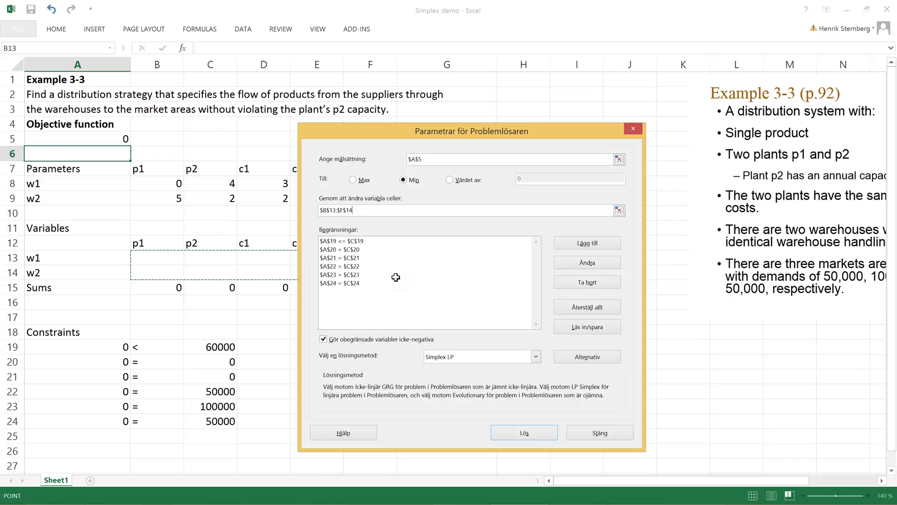
- Review the first Solver constraint and choose Simplex LP as the solving method
drag(441, 131, 495, 125)
click(414, 234)
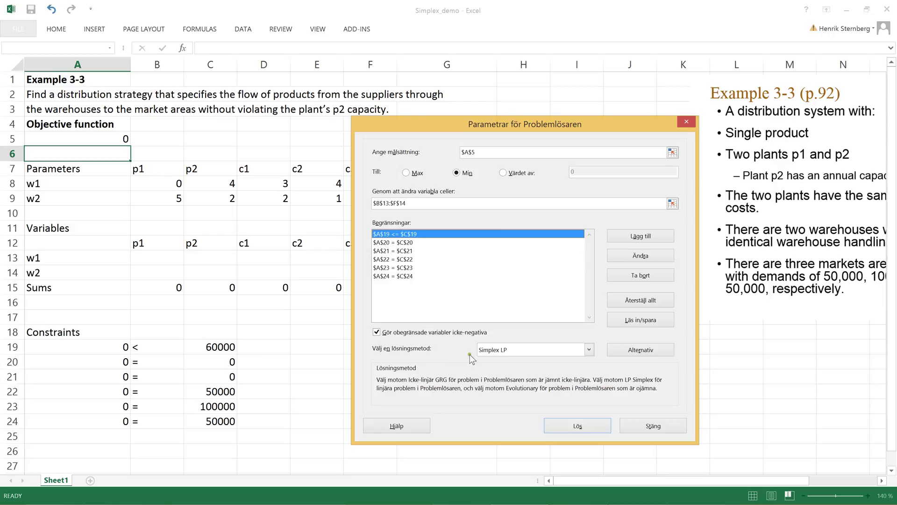
click(504, 354)
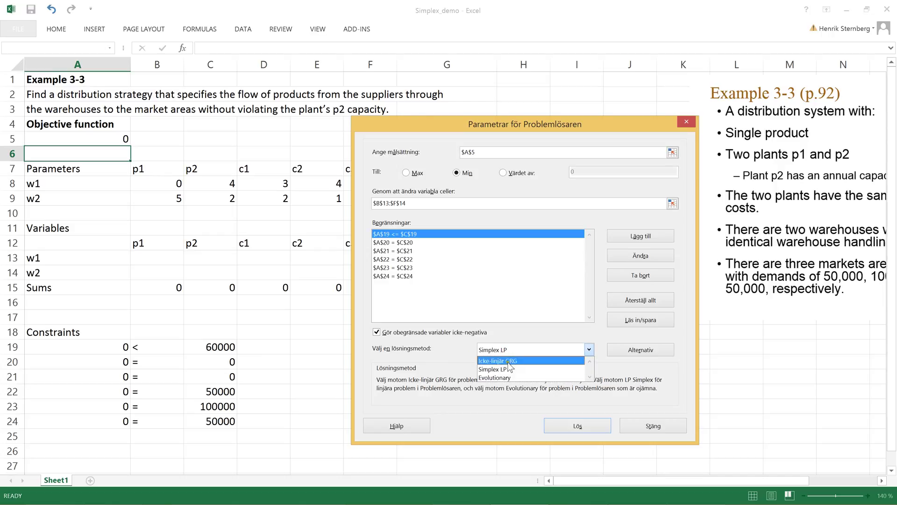
click(515, 369)
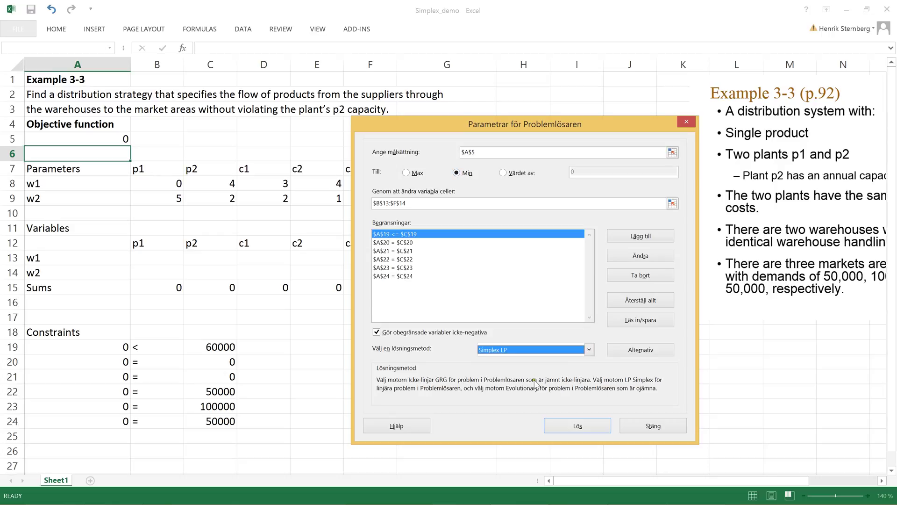
- Solve the distribution model and keep the Solver solution in the worksheet
click(580, 426)
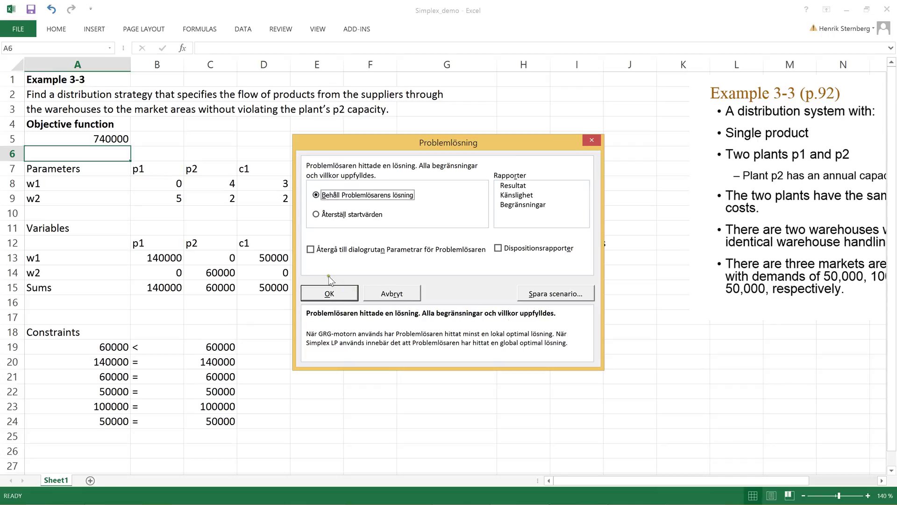
click(330, 298)
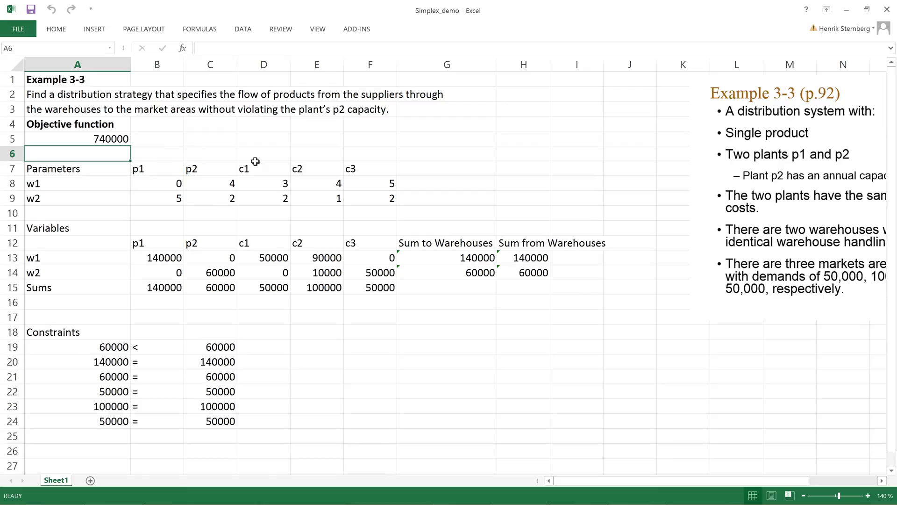
key(alt+Tab)
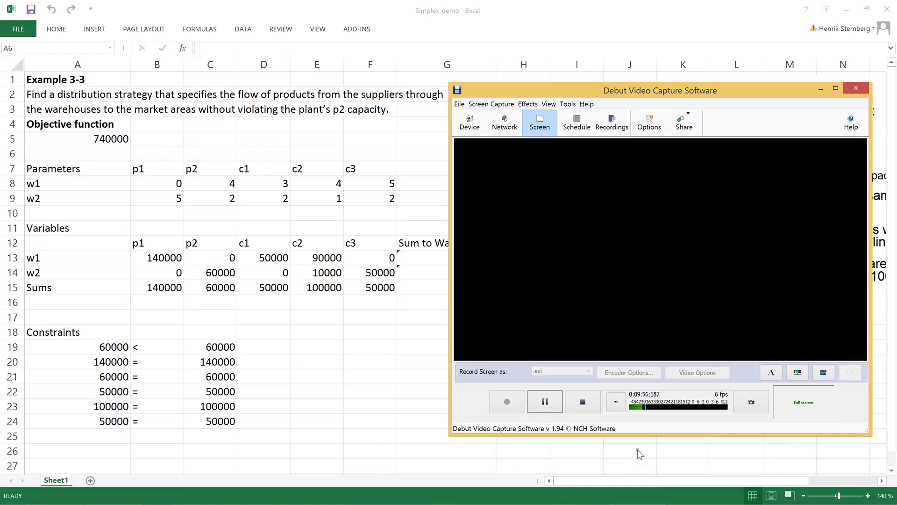